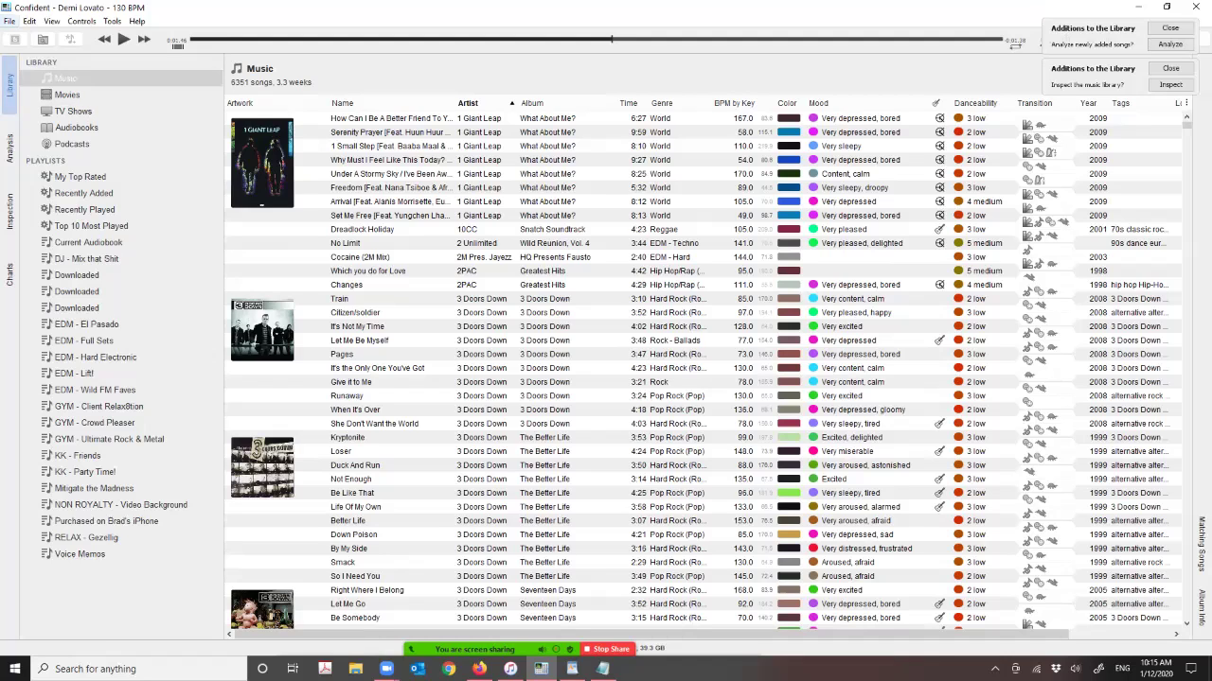
Start a new iTunes-based library, then abandon choosing the iTunes library file.
click(9, 21)
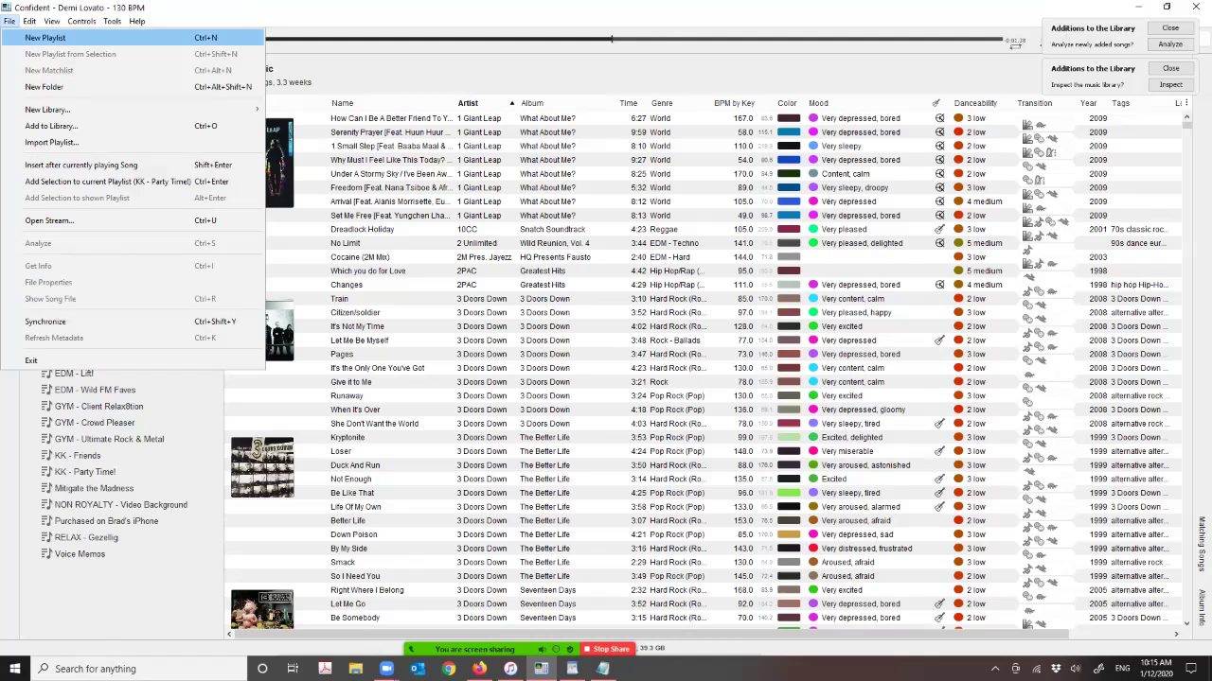
mouse_move(47, 109)
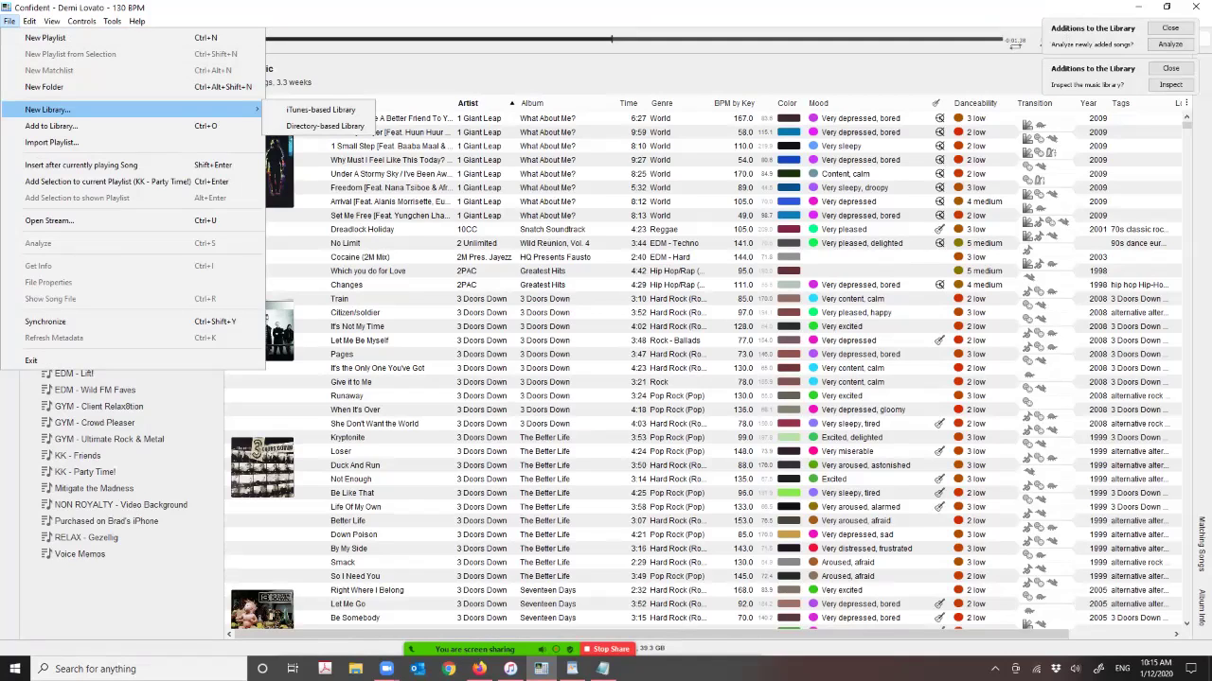
key(Down)
key(Up)
key(Right)
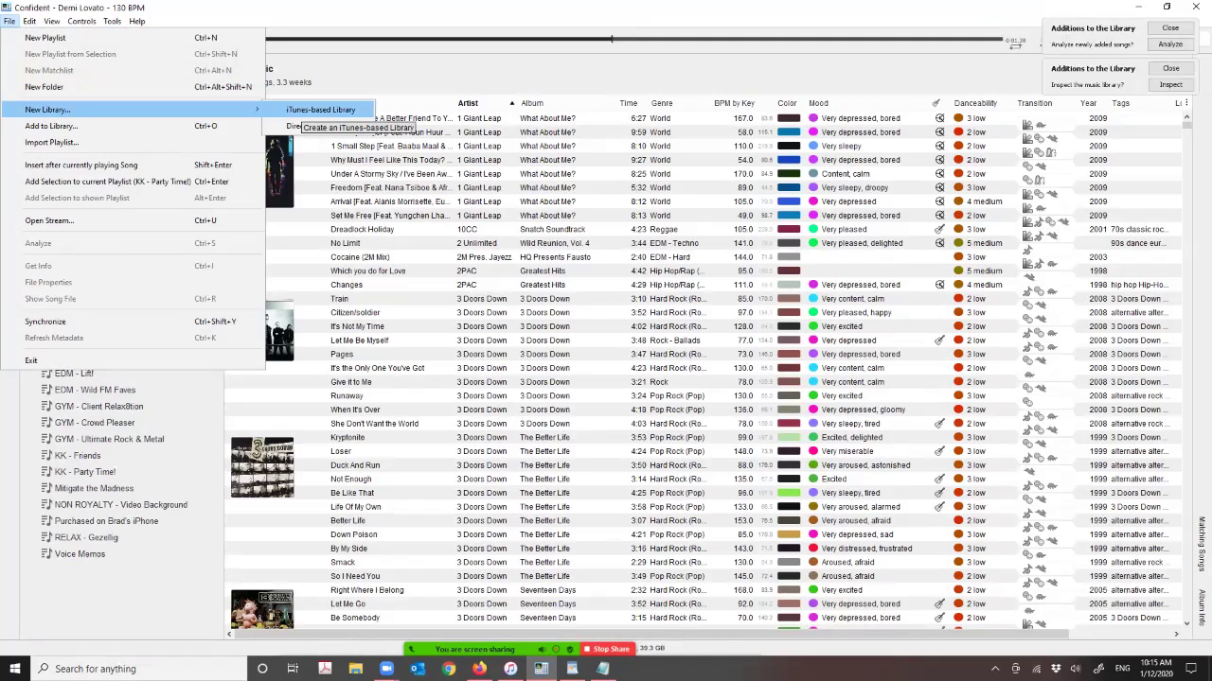
key(Down)
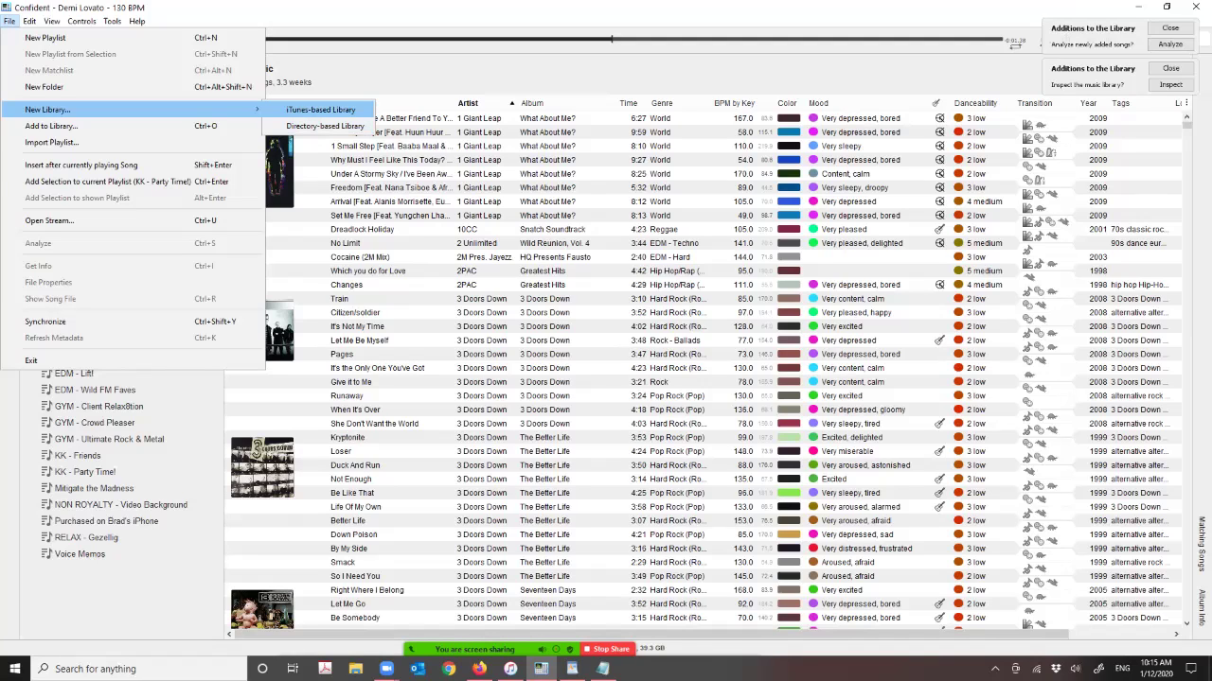
click(320, 109)
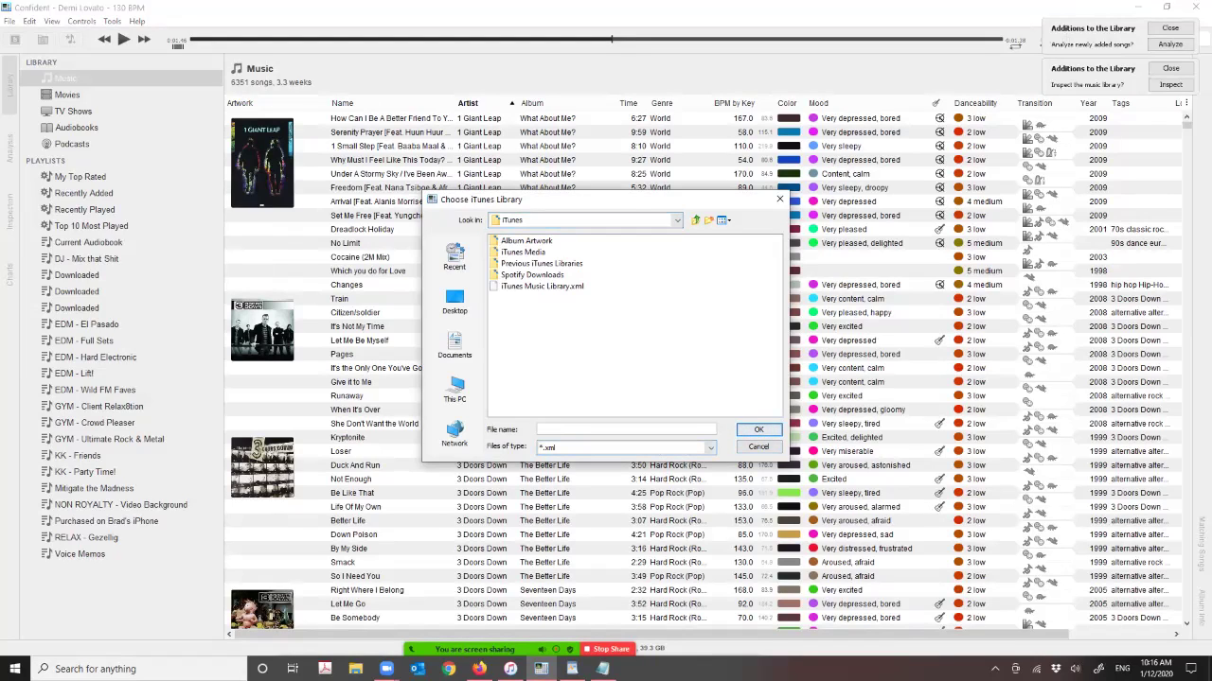
click(758, 447)
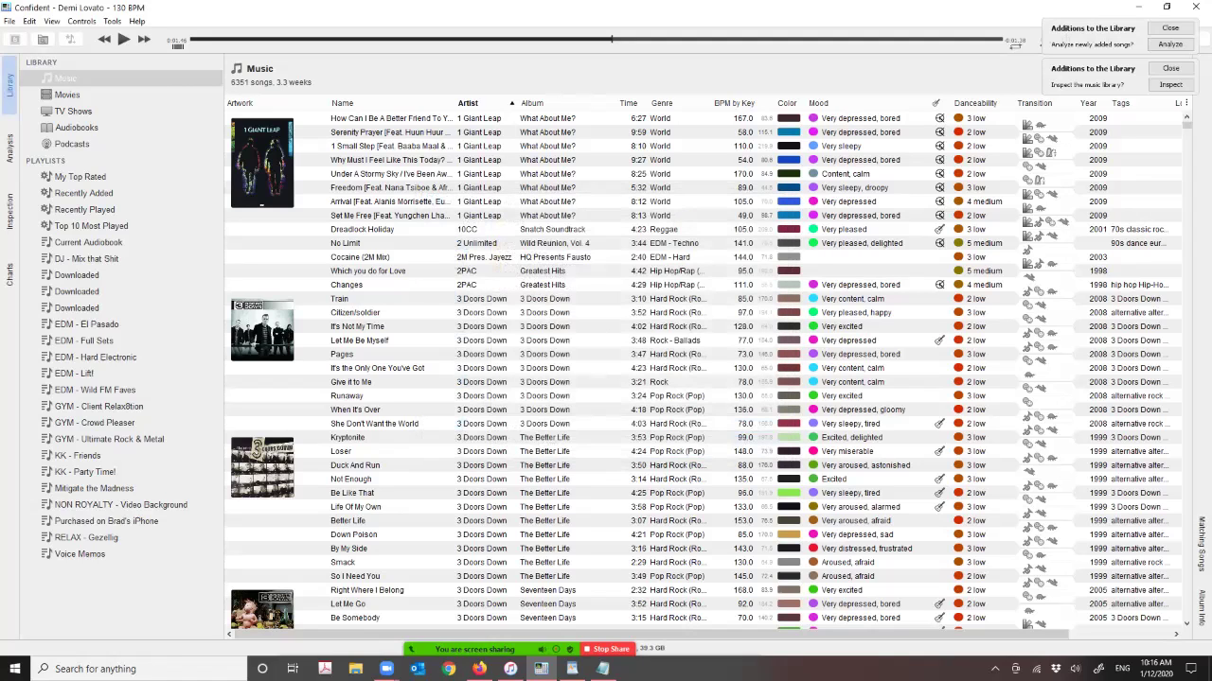
In iTunes, open Edit > Preferences and close it without changes.
key(alt+Tab)
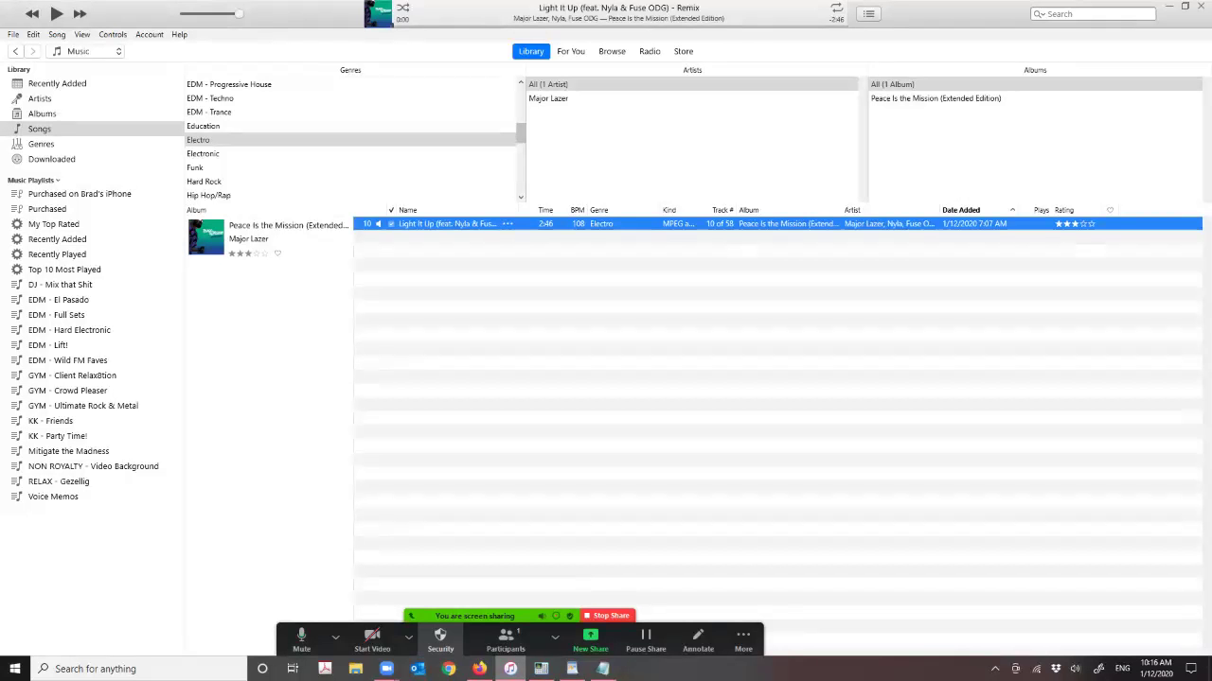
click(33, 34)
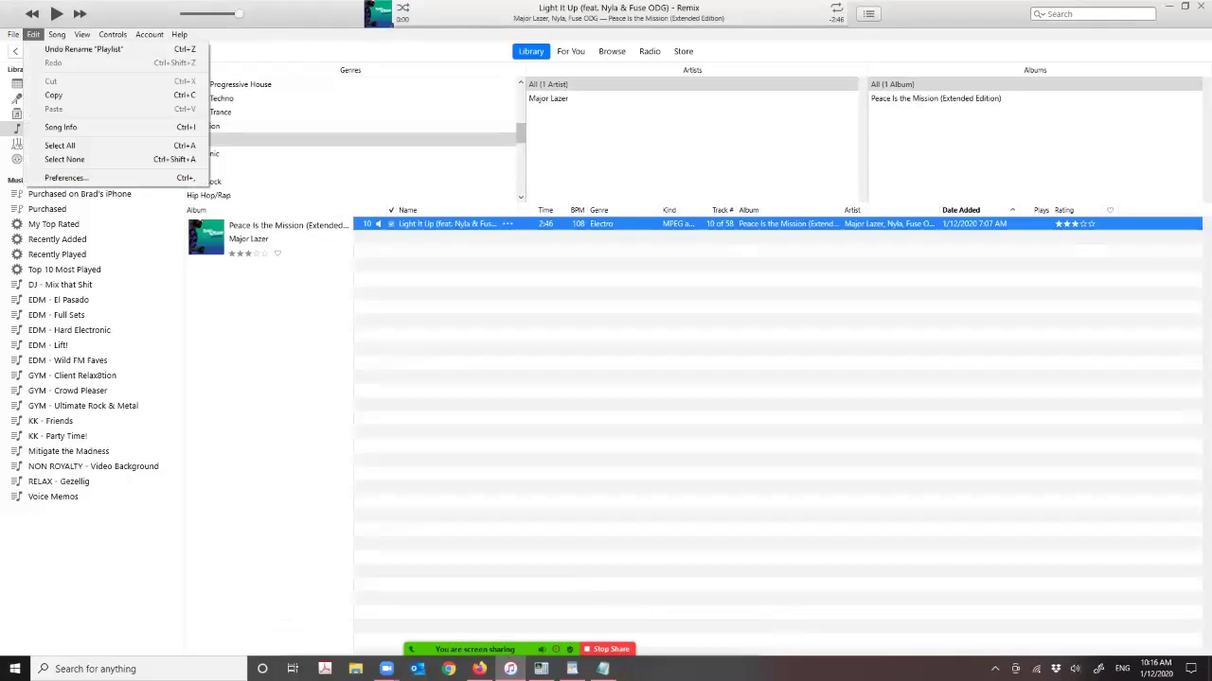
click(95, 178)
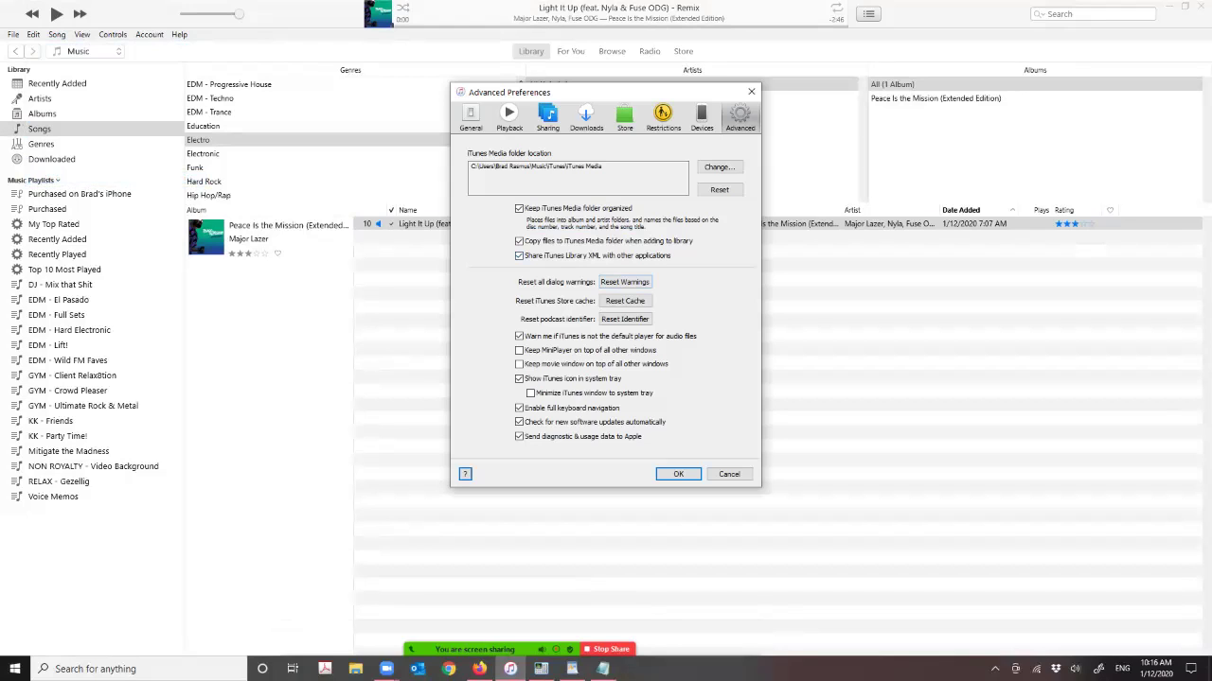
click(728, 474)
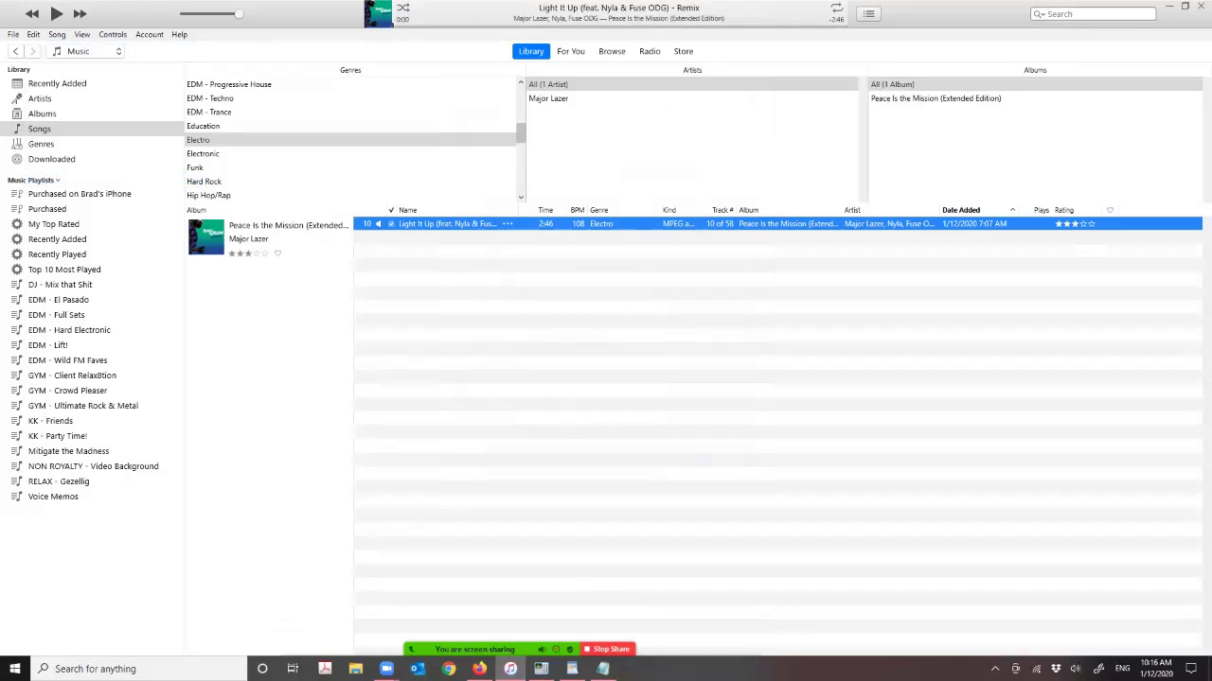
Show All (42 Genres) in iTunes, then go back to beaTunes.
scroll(350, 140, up, 4)
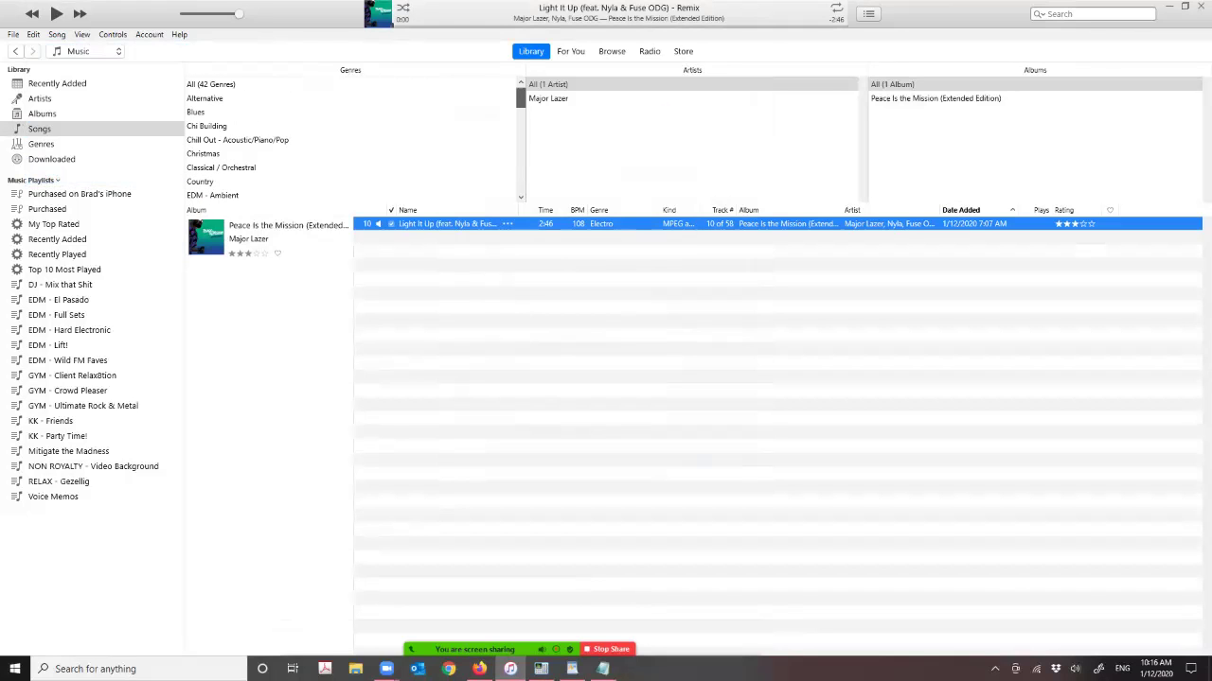
click(210, 84)
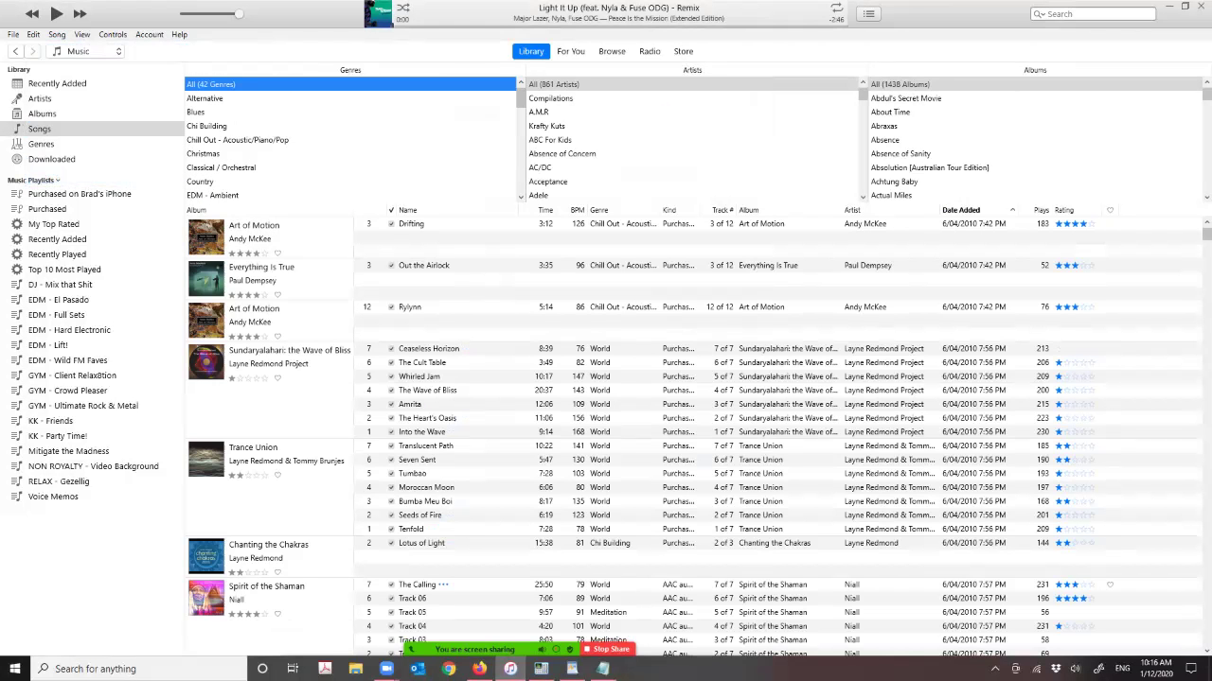
click(448, 669)
click(509, 669)
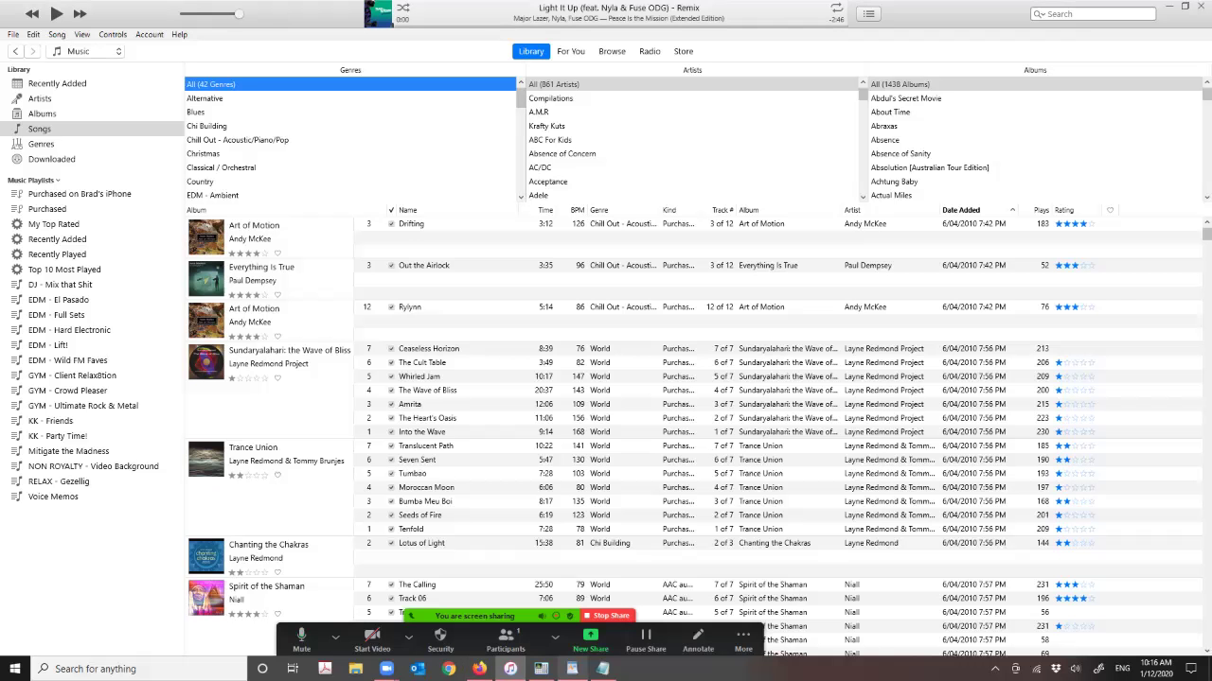
click(540, 669)
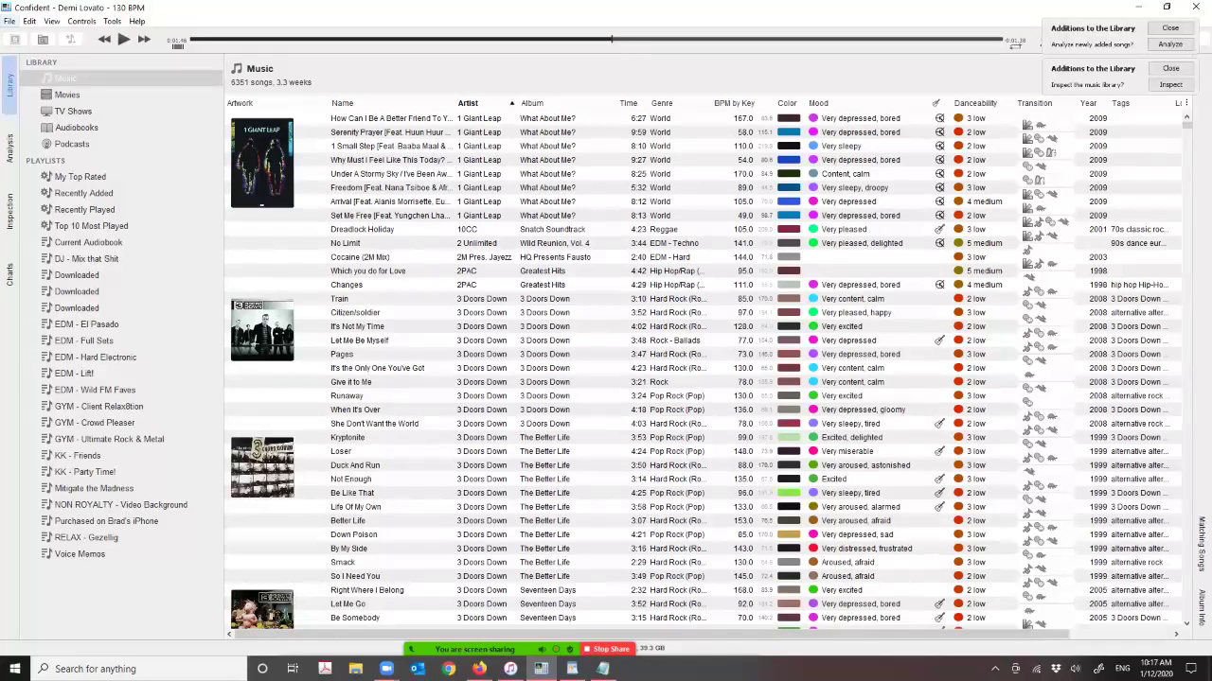
Create a directory-based library from iTunes\iTunes Media\Music, then view the Analysis task queue.
key(alt+f)
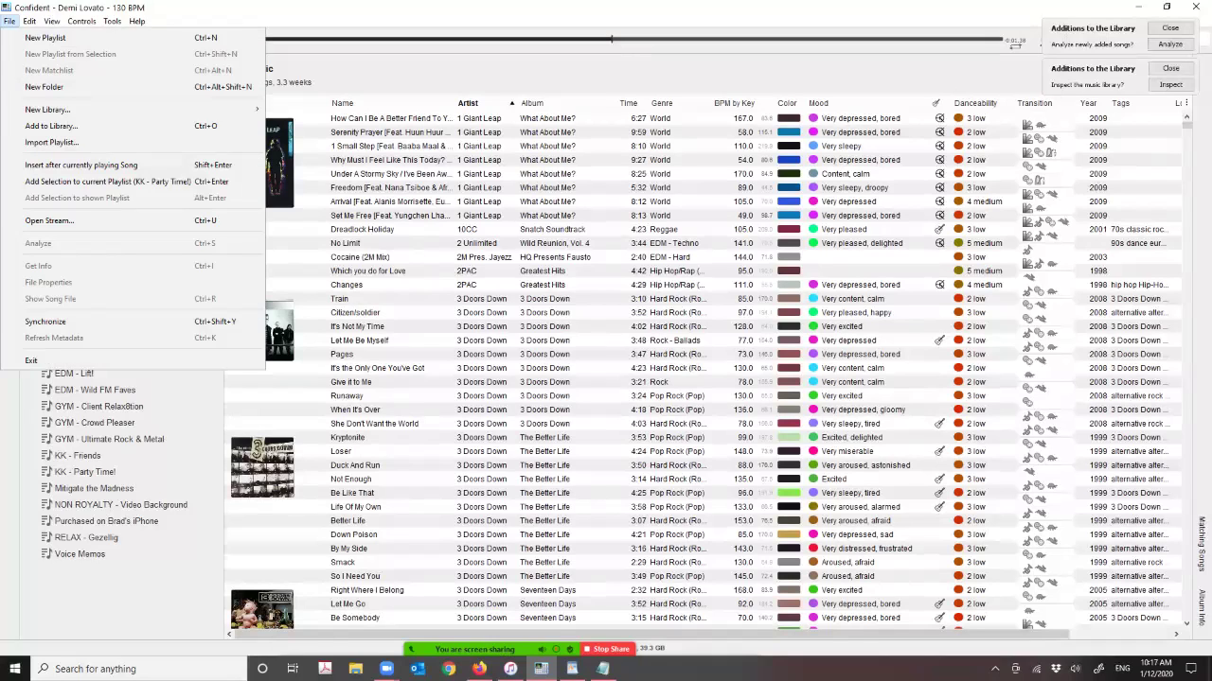
mouse_move(47, 109)
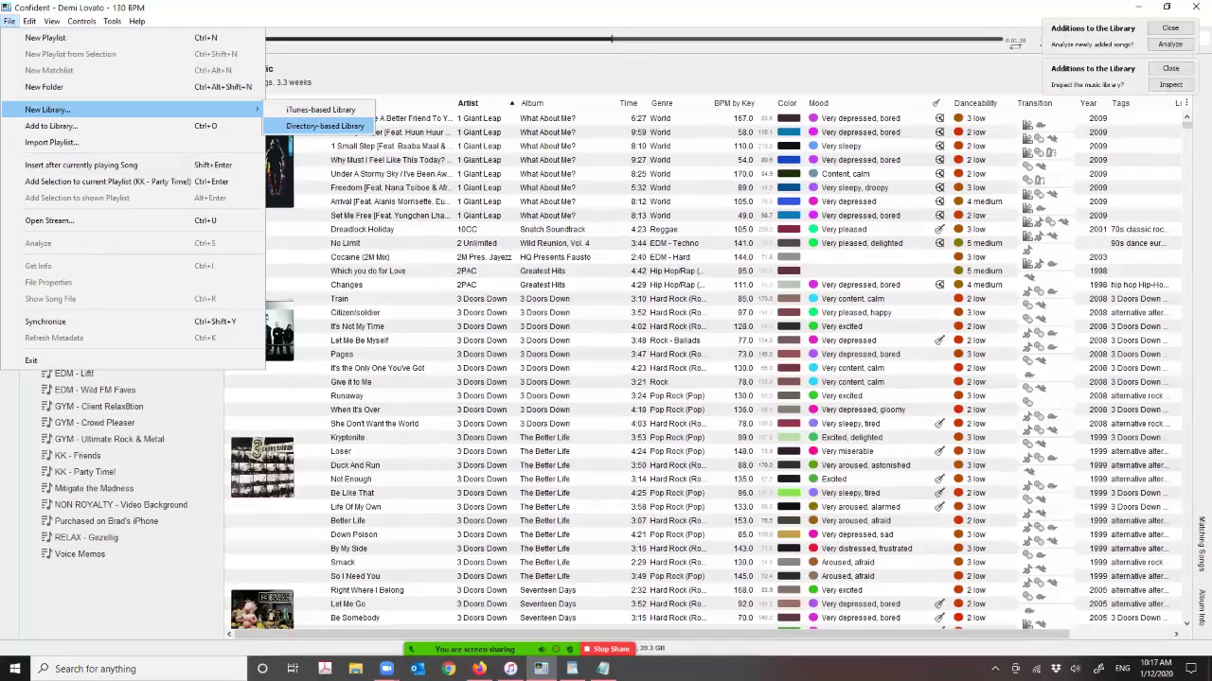
key(Return)
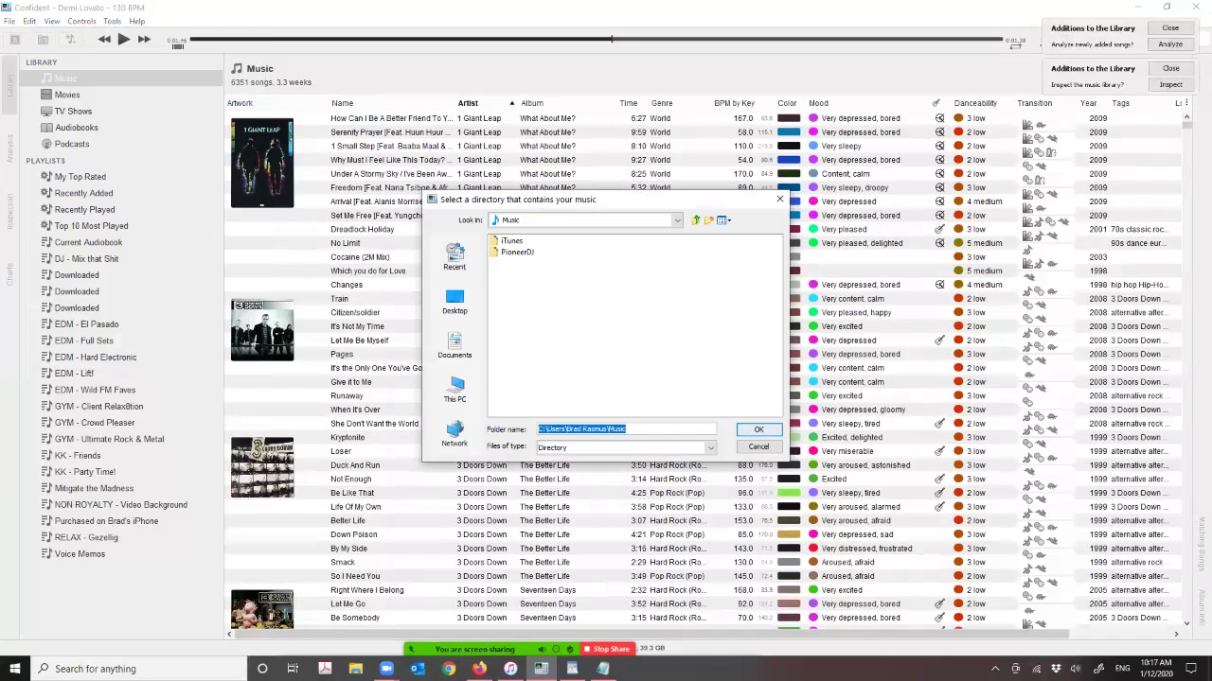
double_click(511, 241)
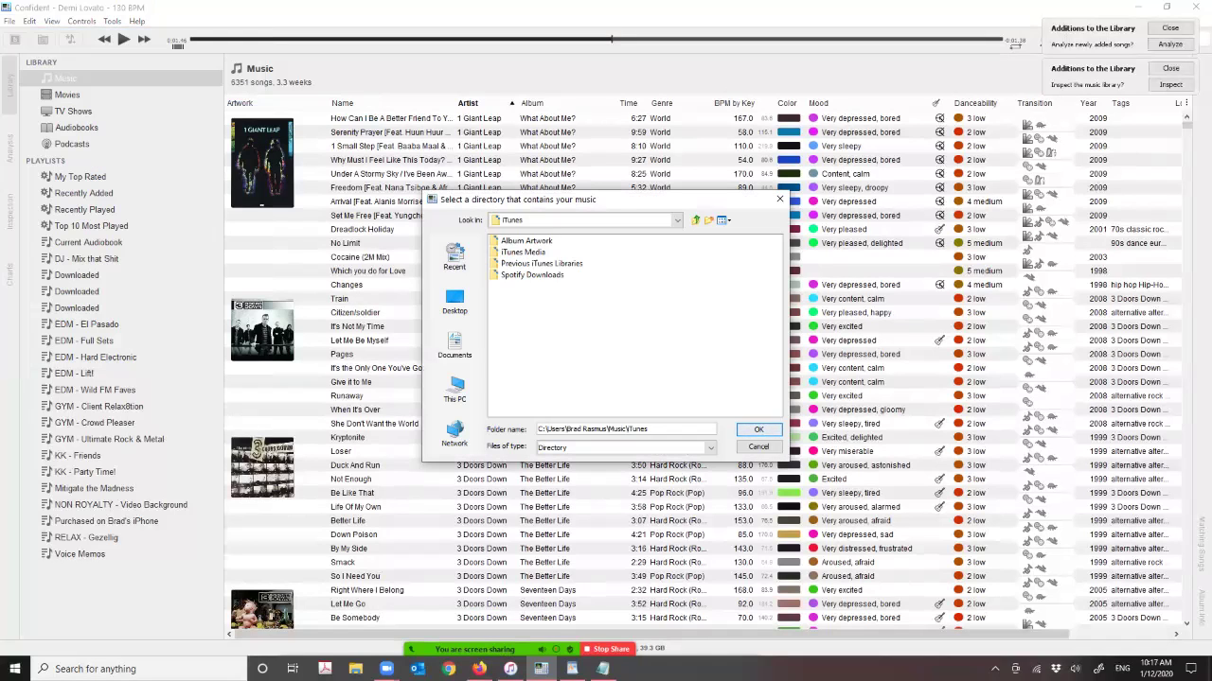
click(522, 252)
double_click(523, 251)
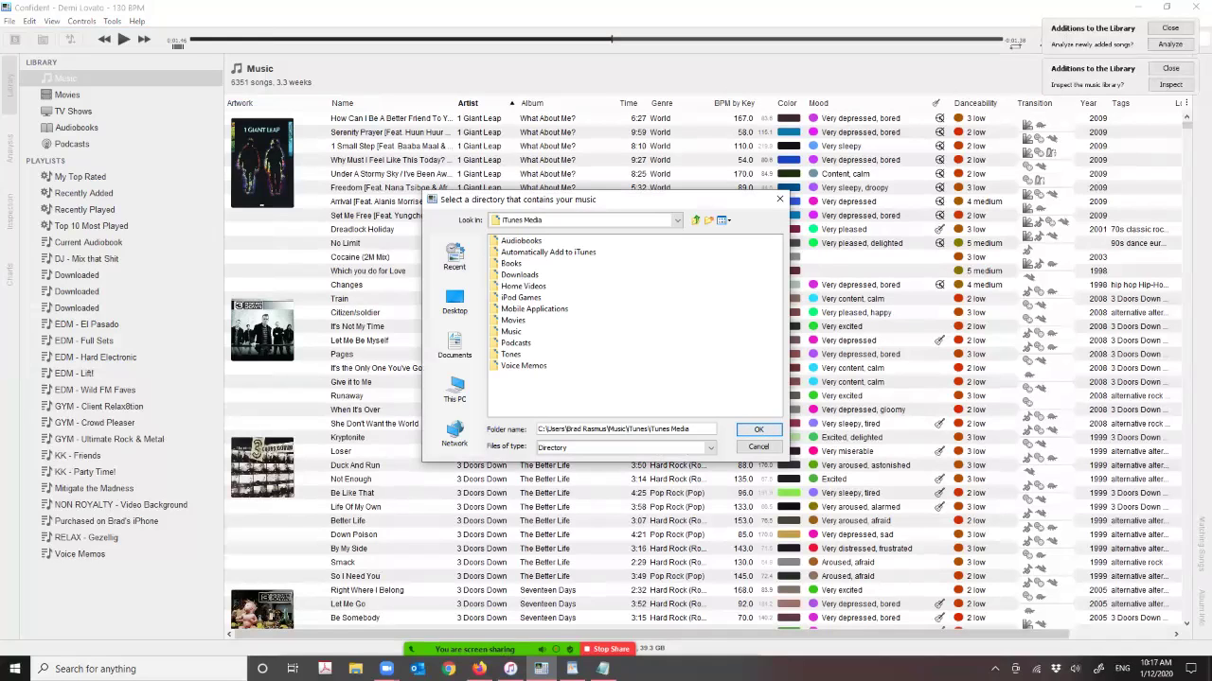
click(511, 331)
click(758, 430)
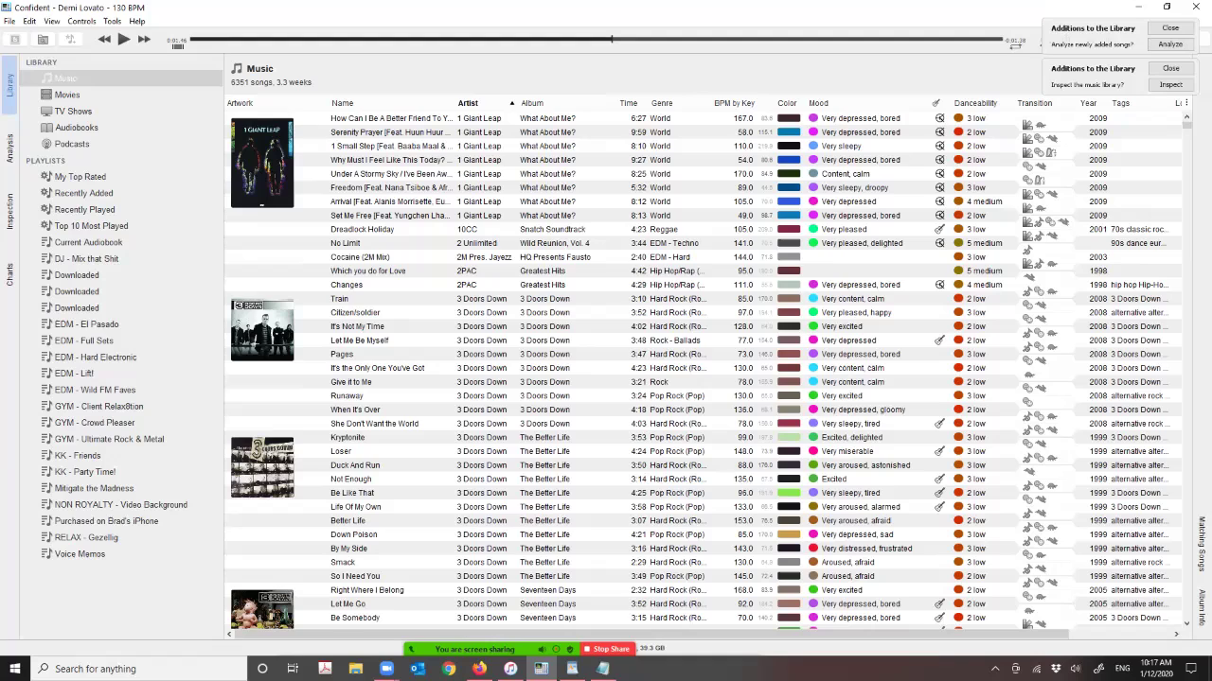
click(9, 147)
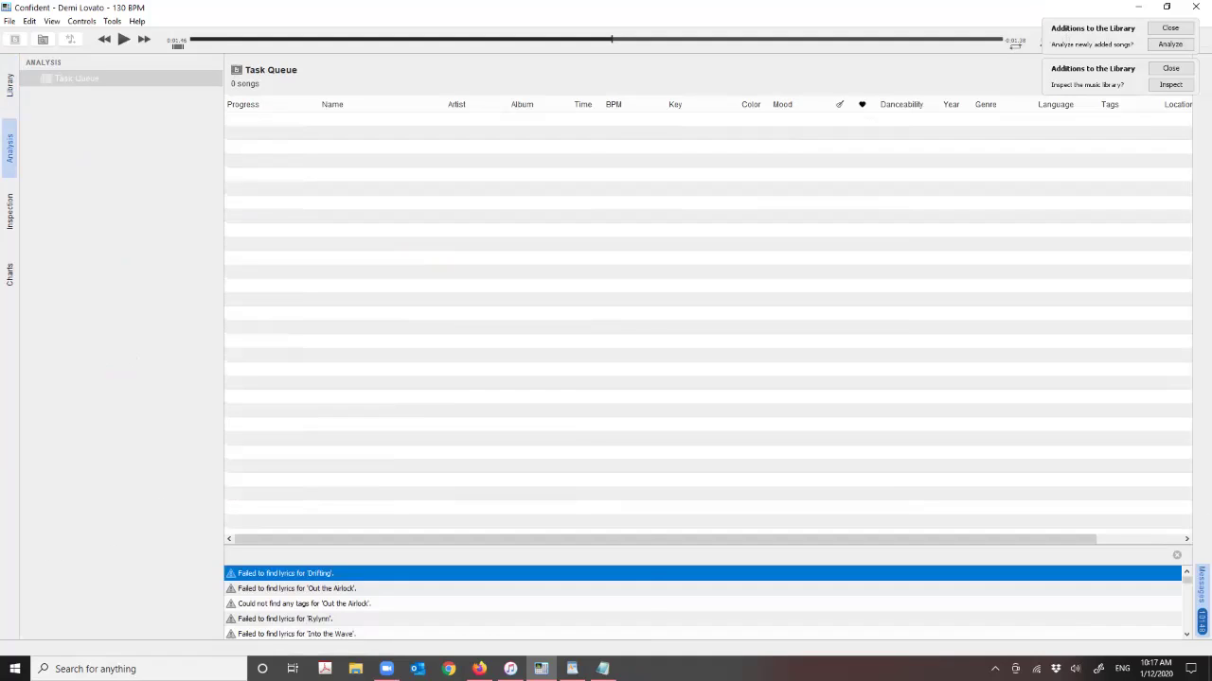
Choose Tools > Analyze all Songs to bring up the Analysis Options dialog.
click(51, 20)
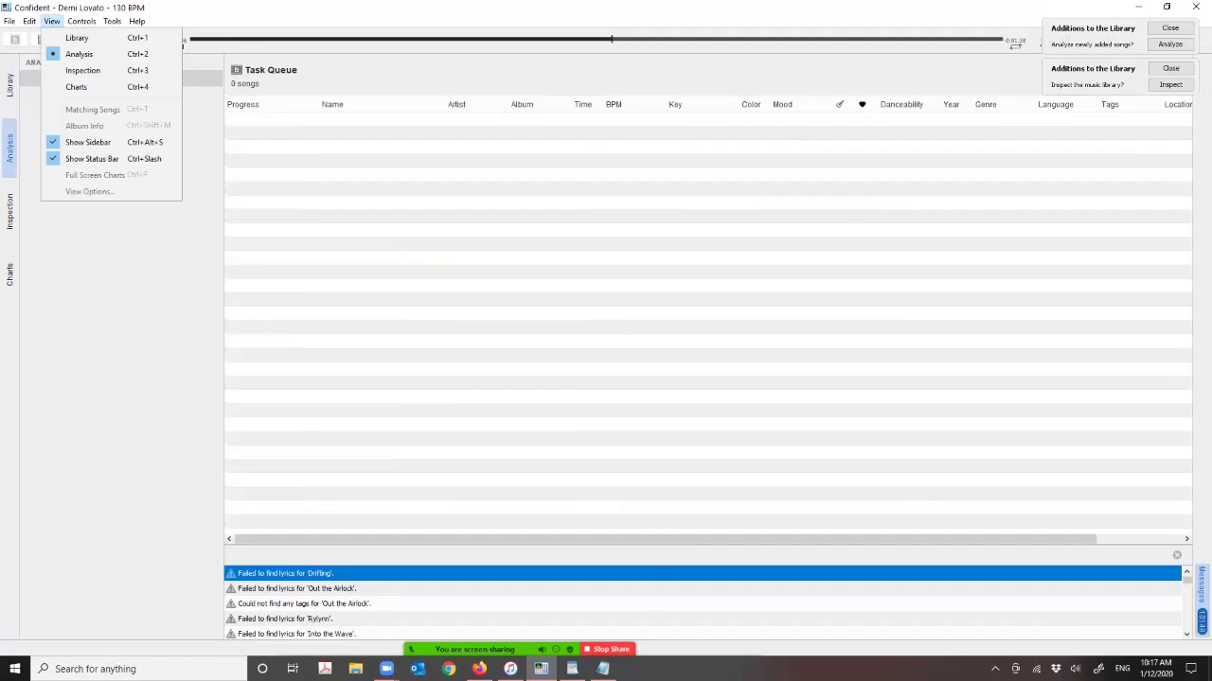
mouse_move(111, 21)
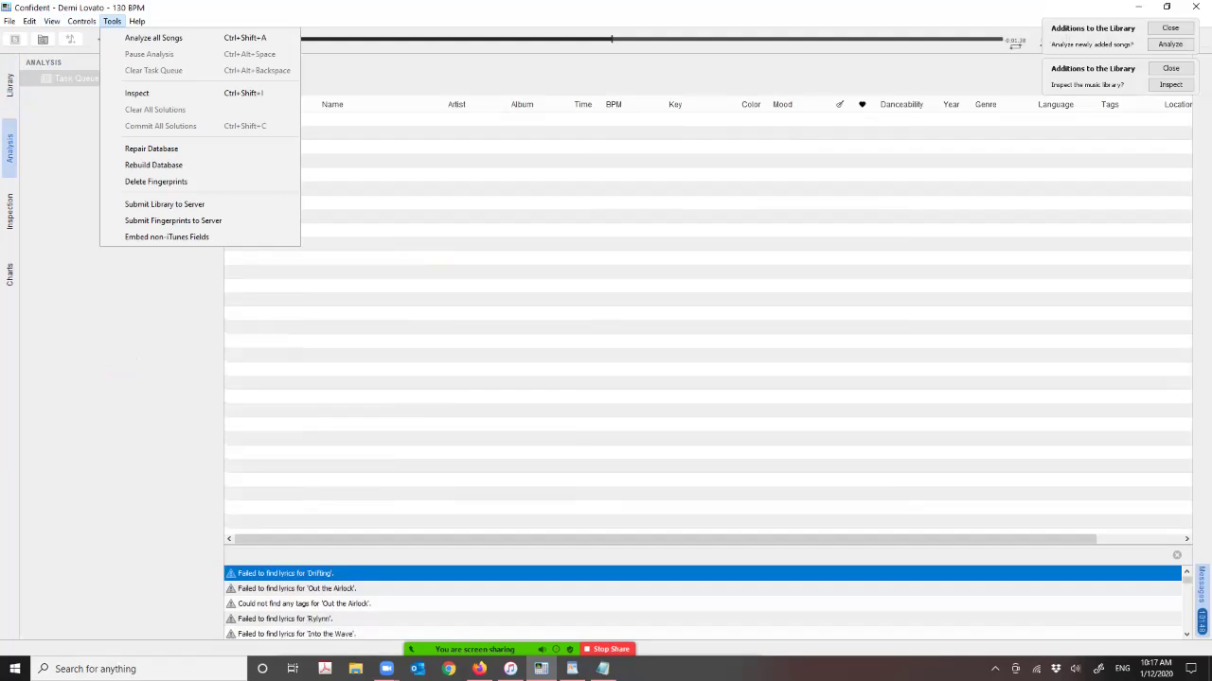
click(154, 38)
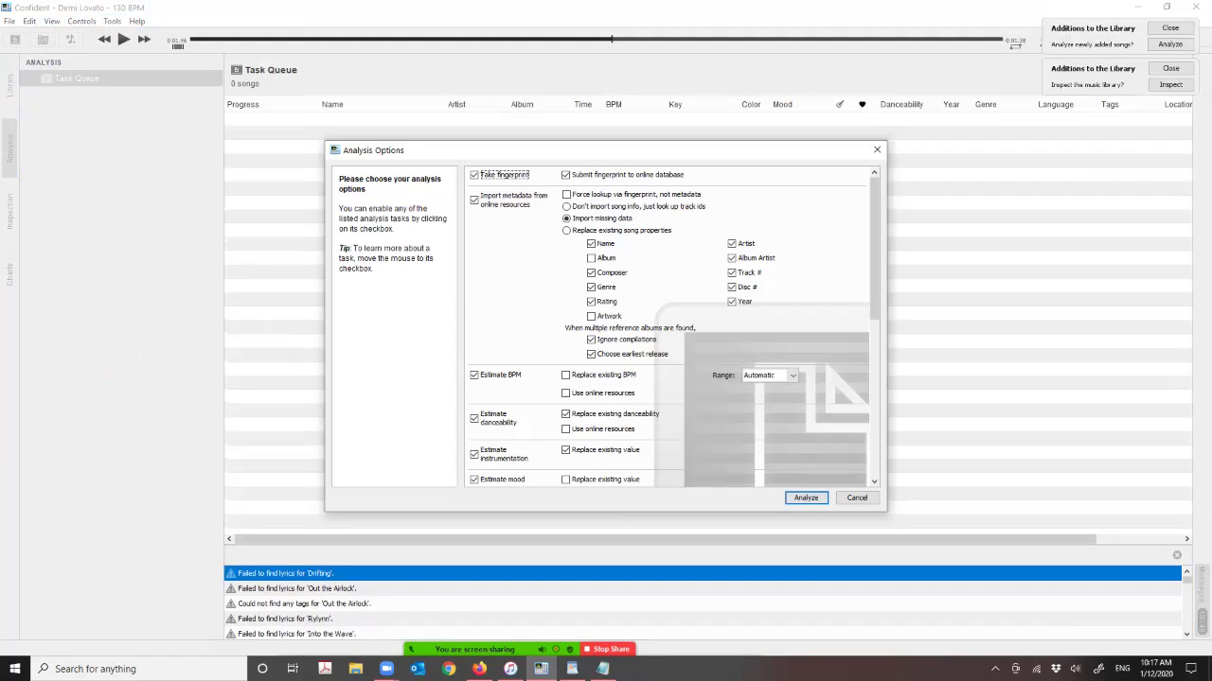
Scroll through the Analysis Options from metadata import to Last.fm popularity, then cancel with Esc.
mouse_move(501, 199)
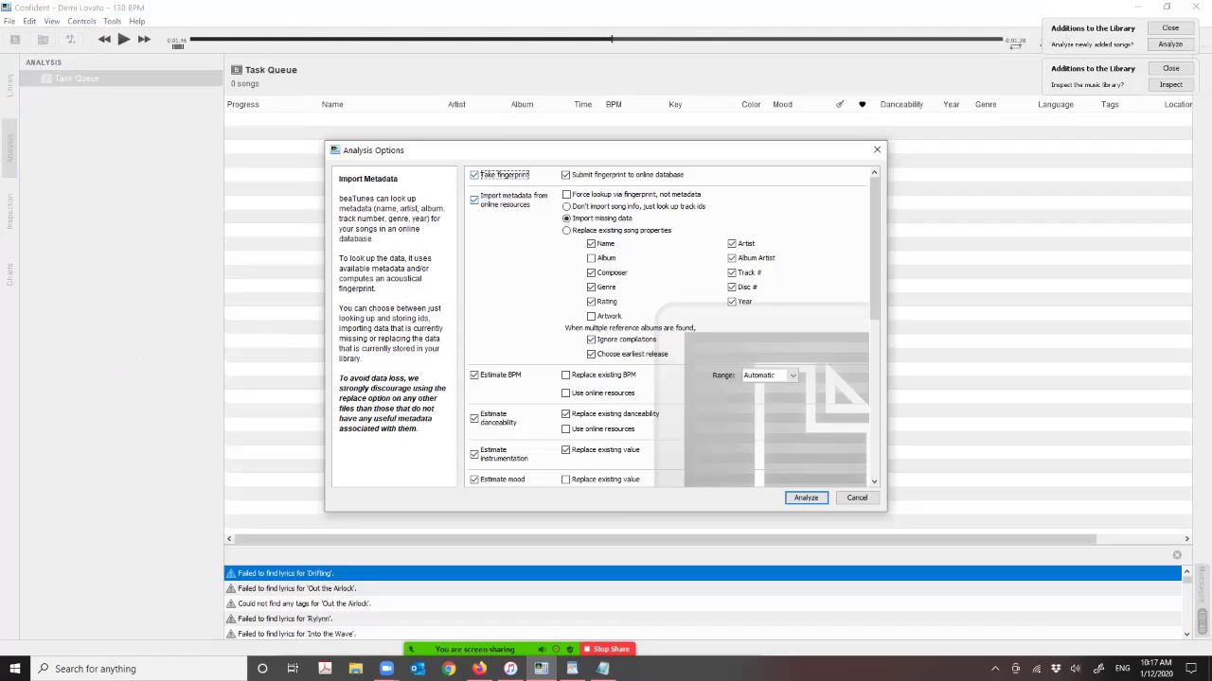
mouse_move(500, 375)
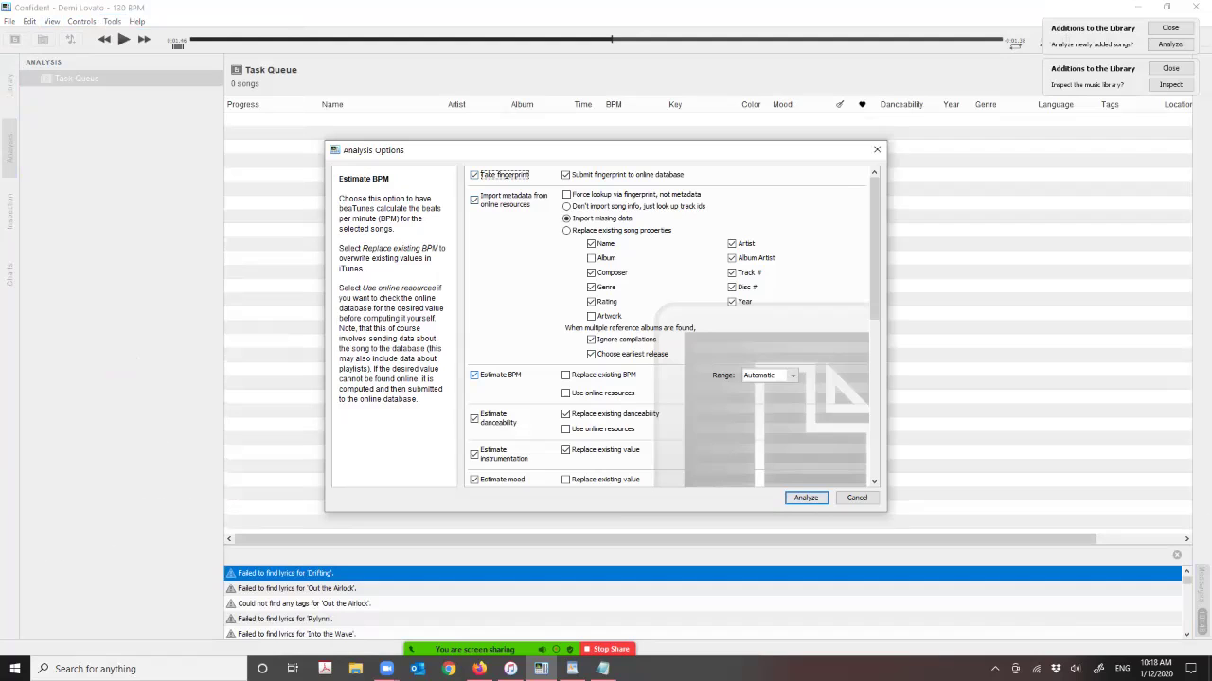
scroll(667, 327, down, 3)
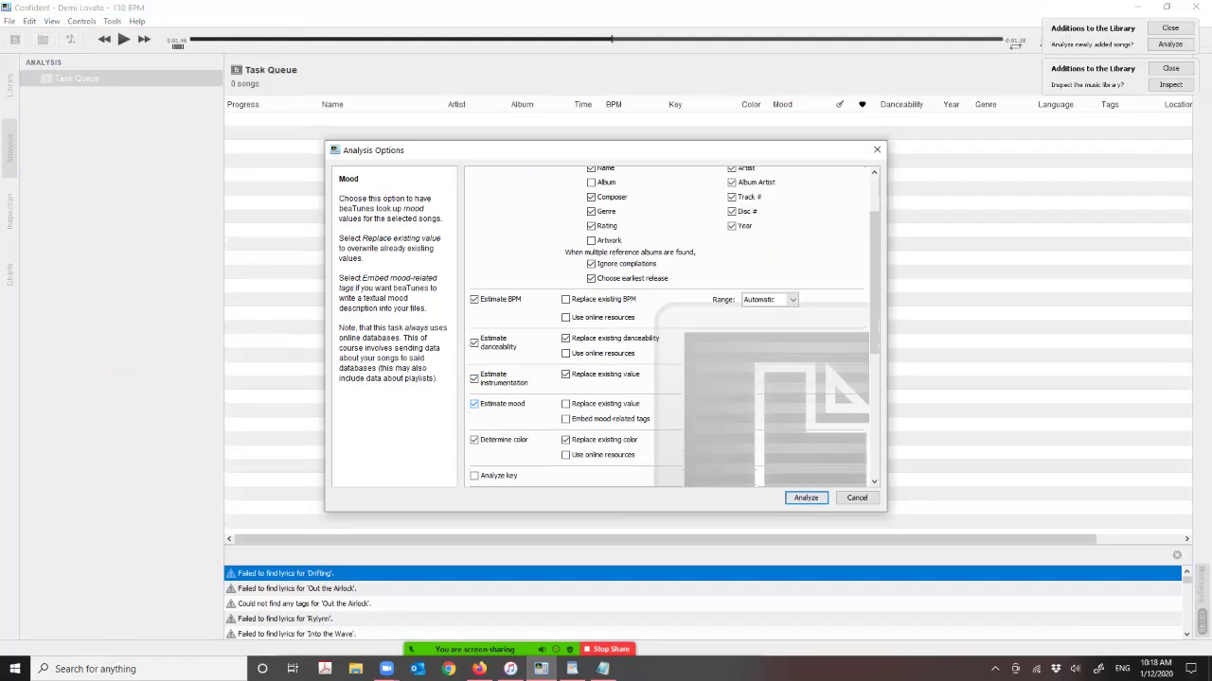
scroll(667, 327, up, 3)
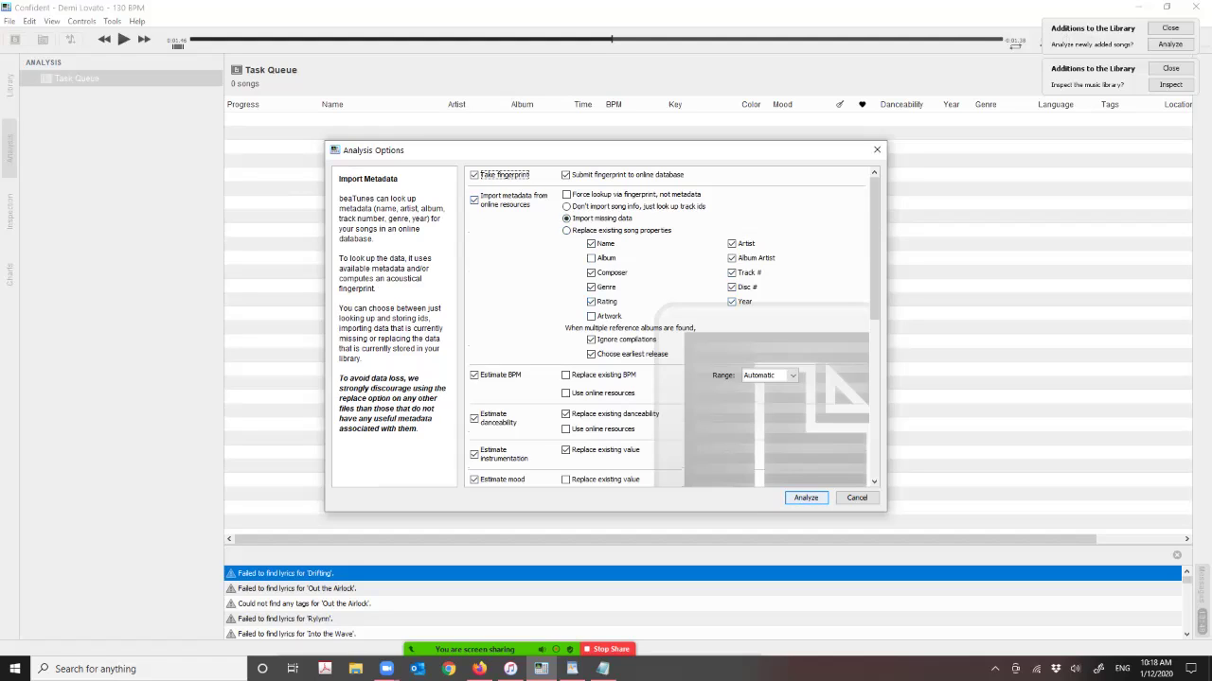
scroll(662, 341, down, 2)
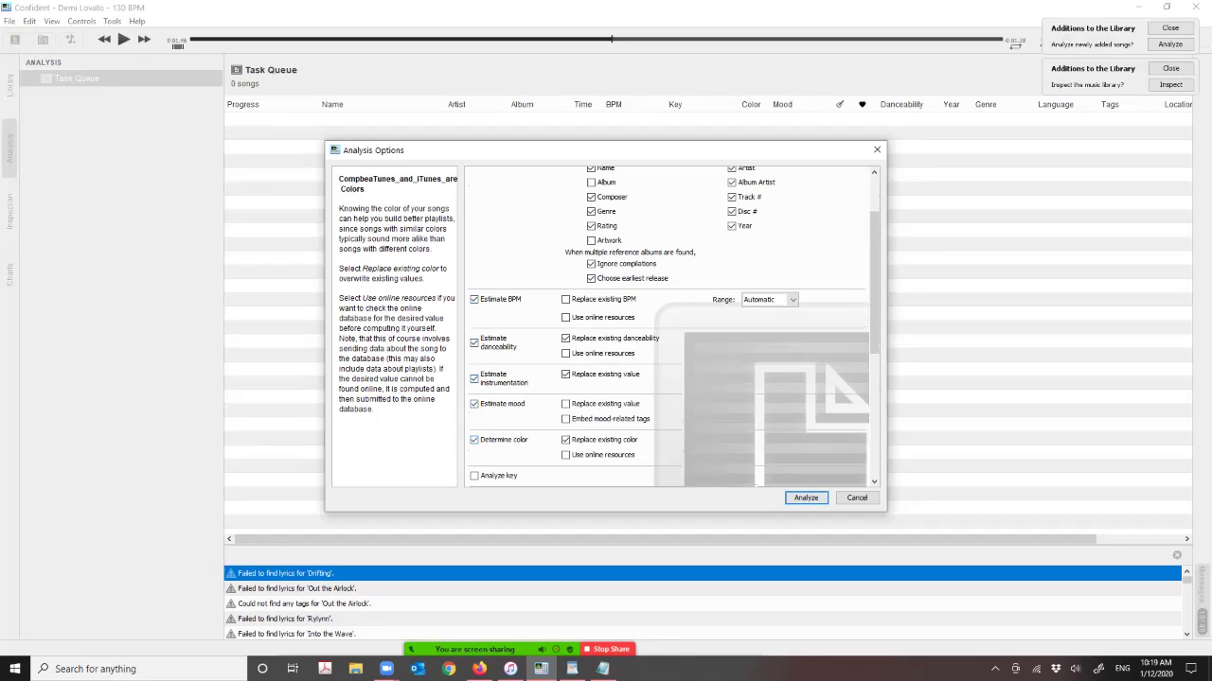
scroll(674, 328, down, 4)
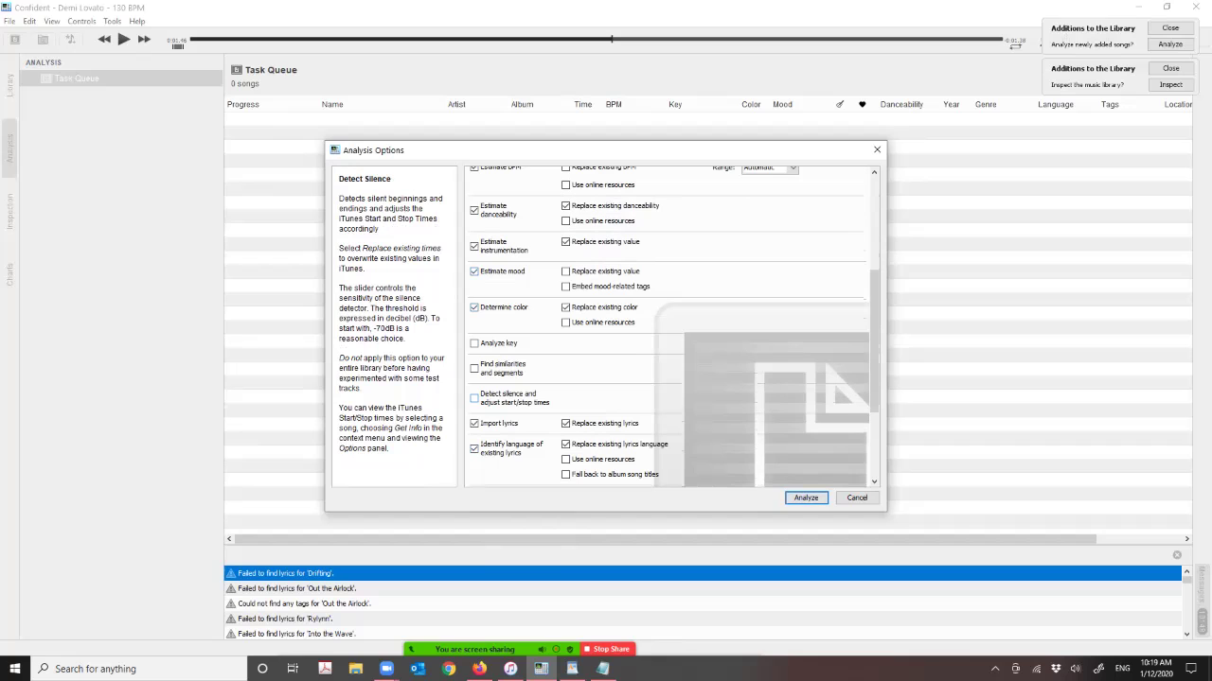
scroll(667, 327, down, 1)
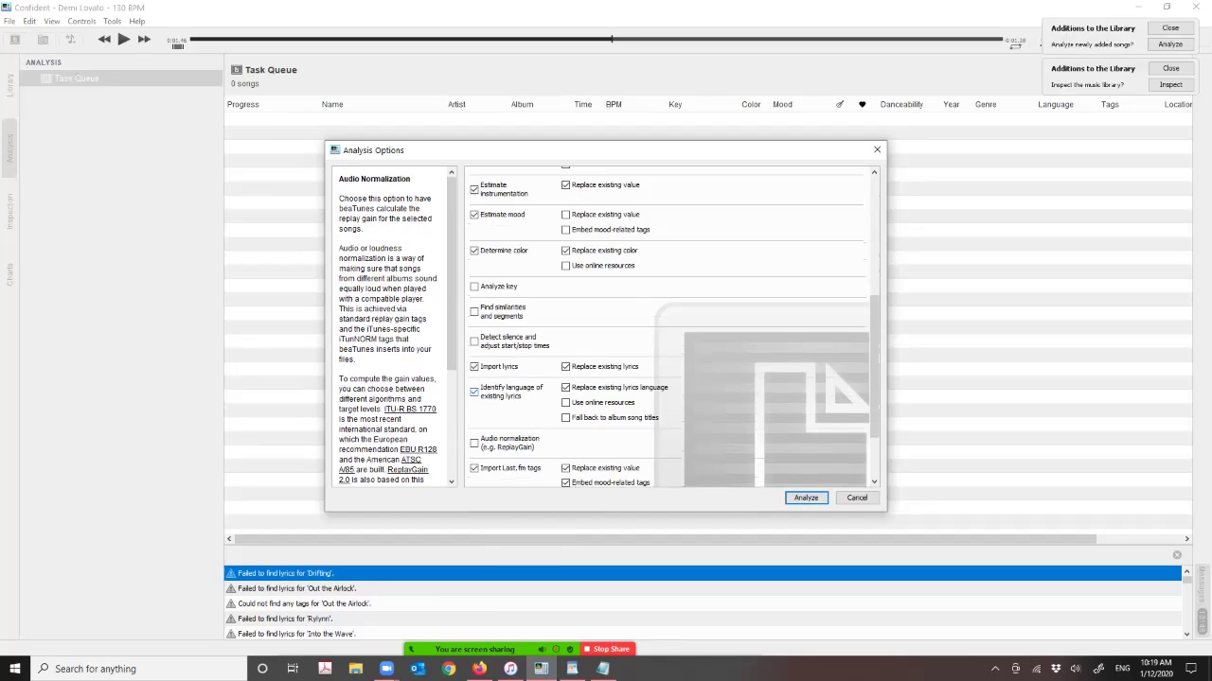
scroll(667, 326, down, 1)
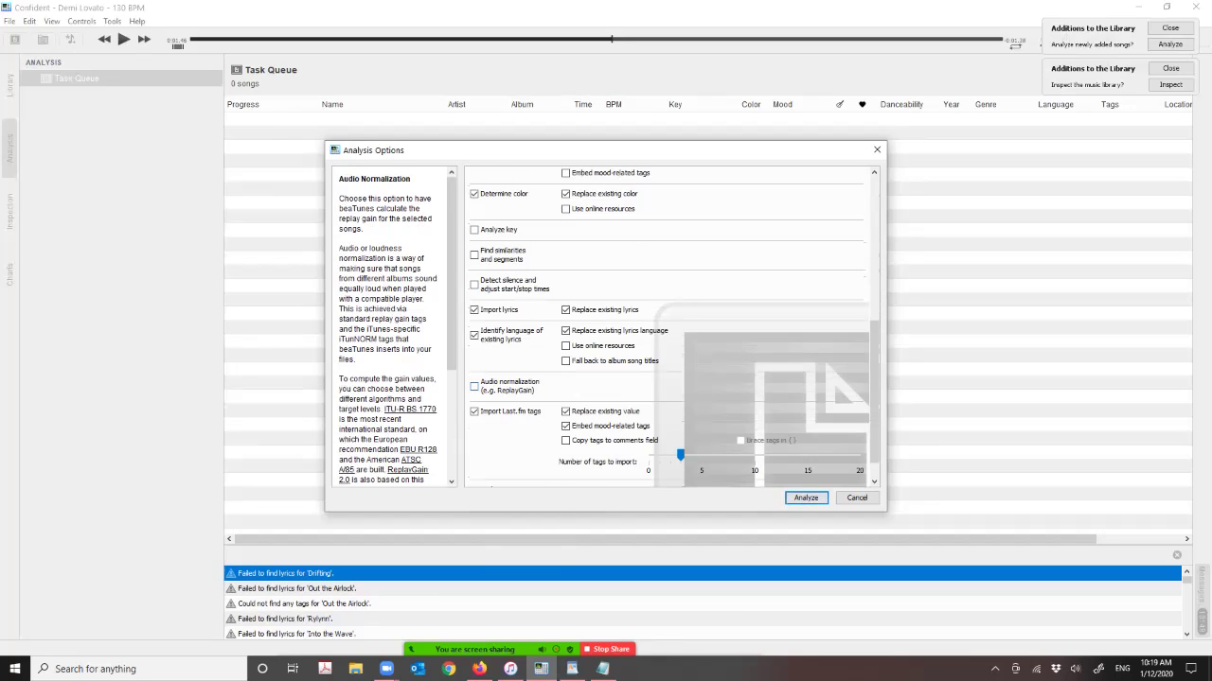
scroll(667, 326, down, 1)
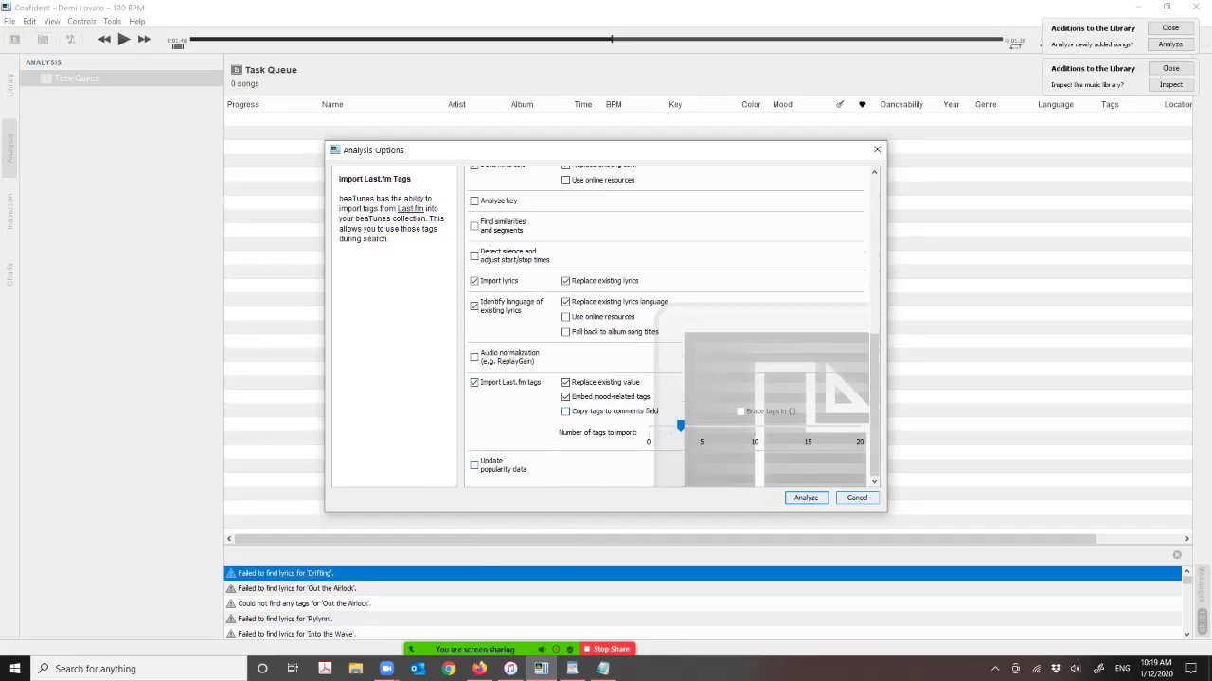
key(Escape)
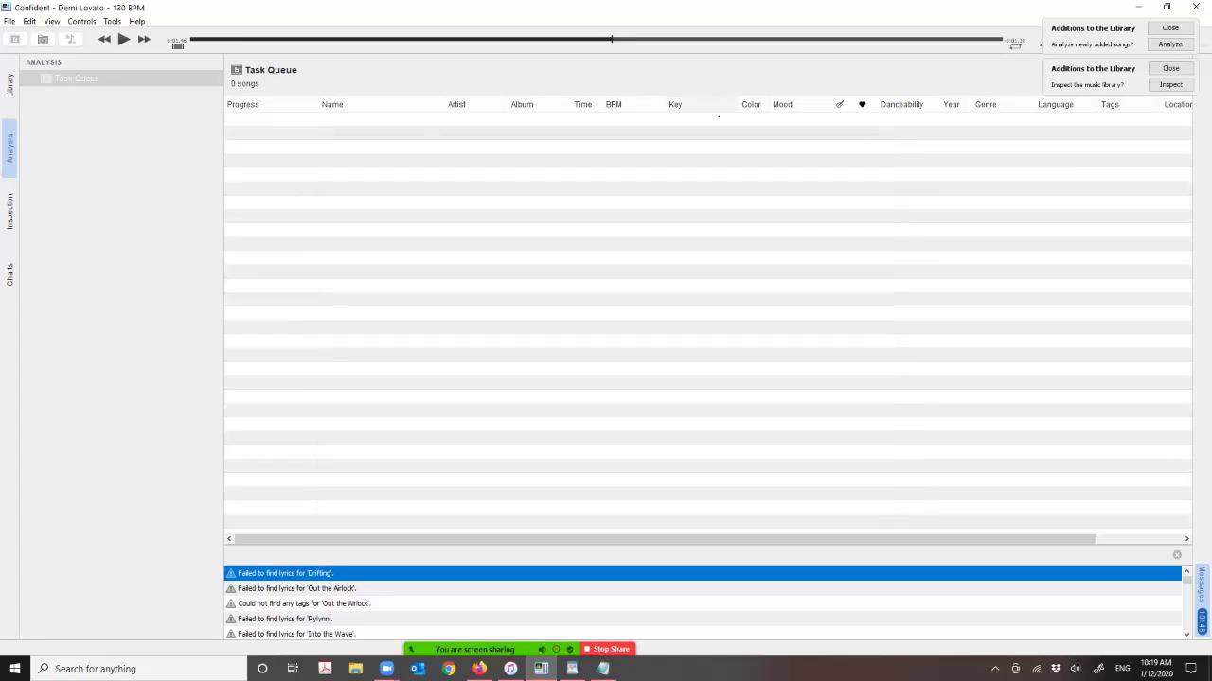
Switch from the empty Analysis queue to the 6351-song Music library.
click(10, 81)
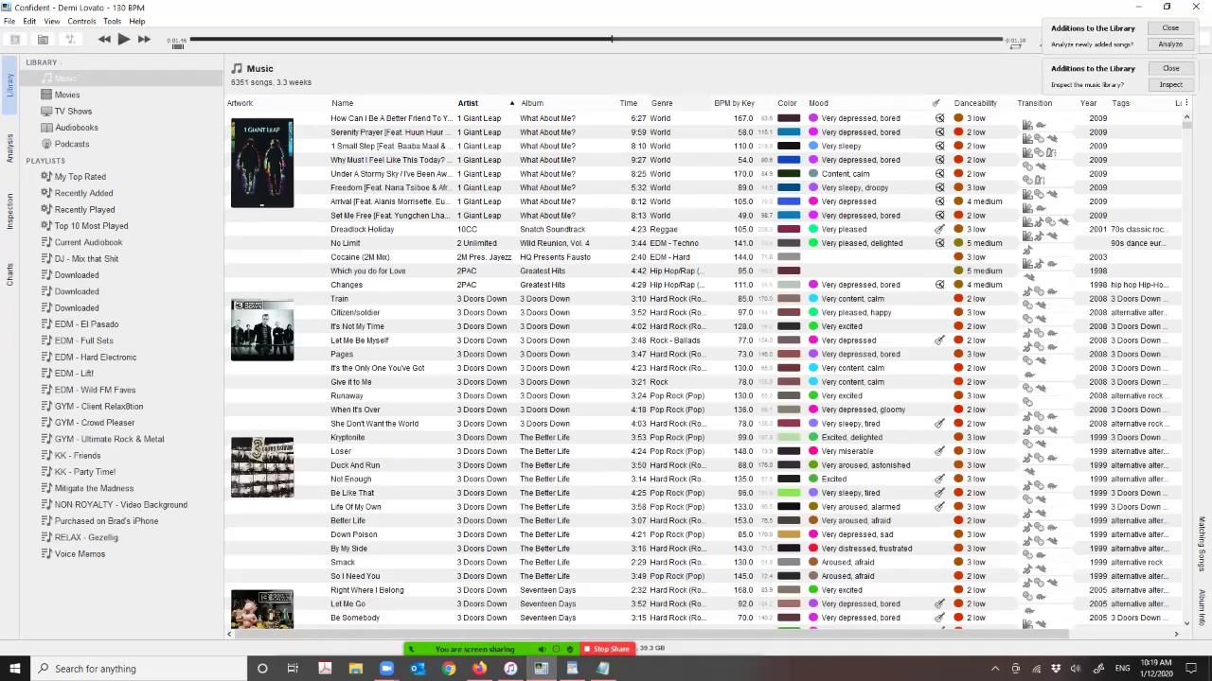
Move the Genre column after BPM by Key and toggle Instrumentation off and back on.
drag(662, 102, 724, 102)
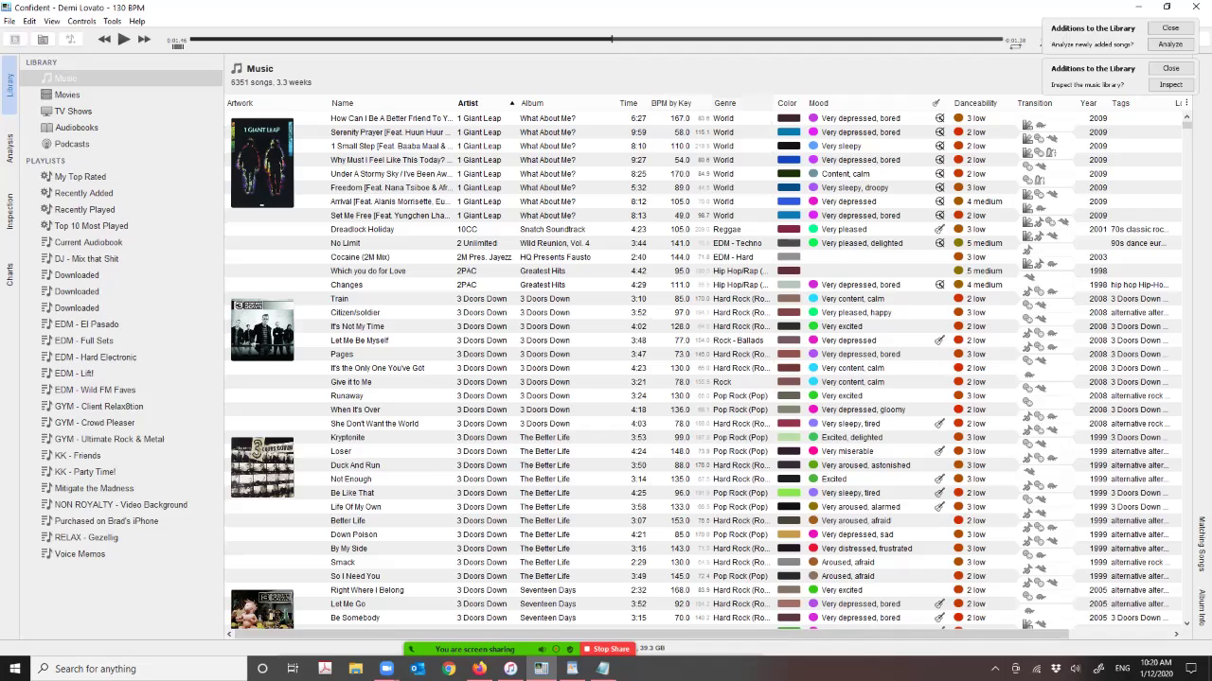
right_click(738, 102)
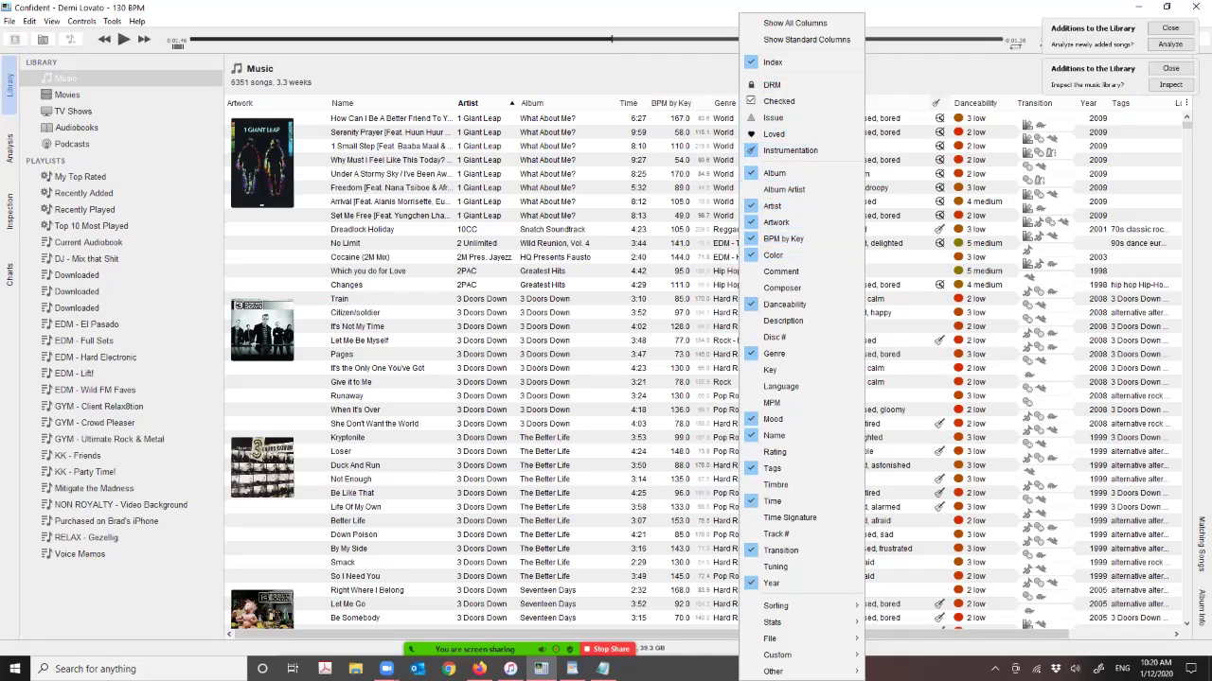
click(790, 151)
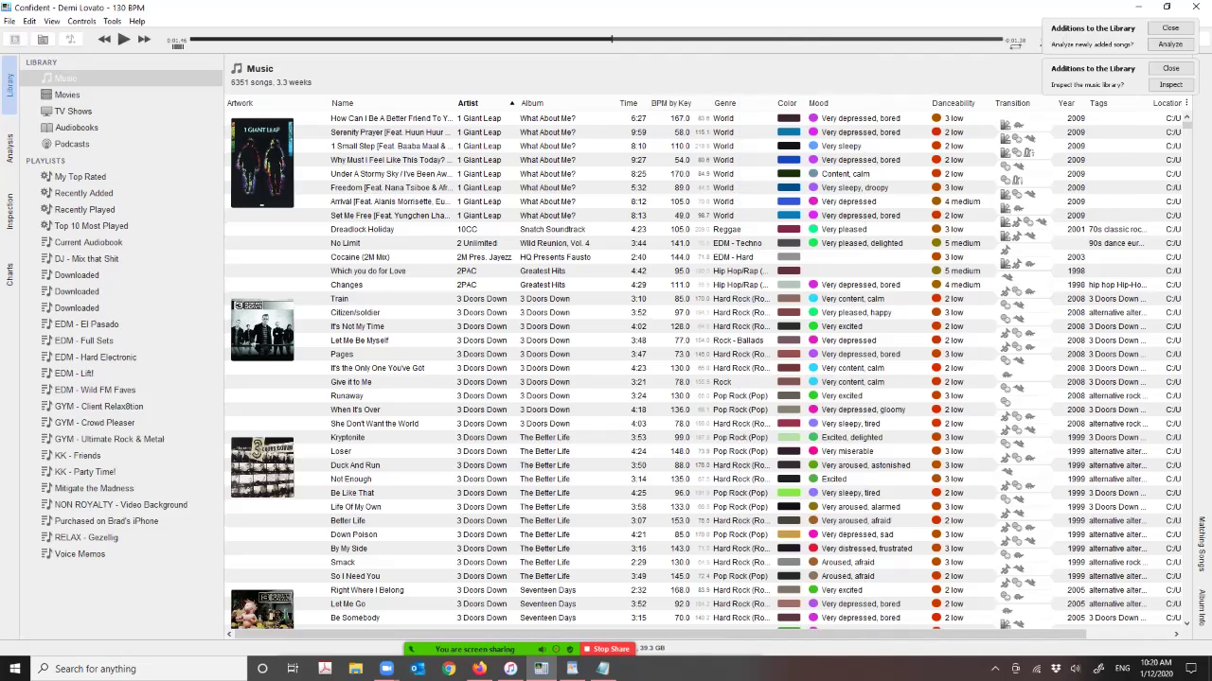
right_click(806, 103)
click(897, 142)
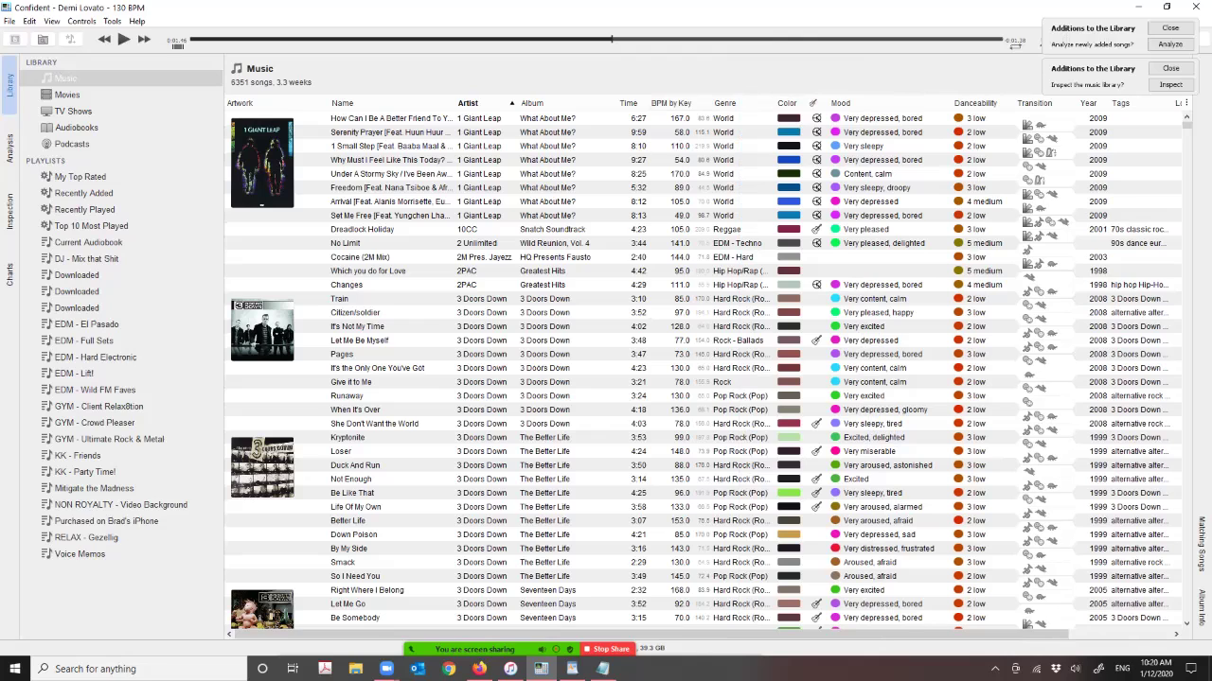
Visit the Analysis queue, return to the library, then open the Inspection issues panel.
click(10, 147)
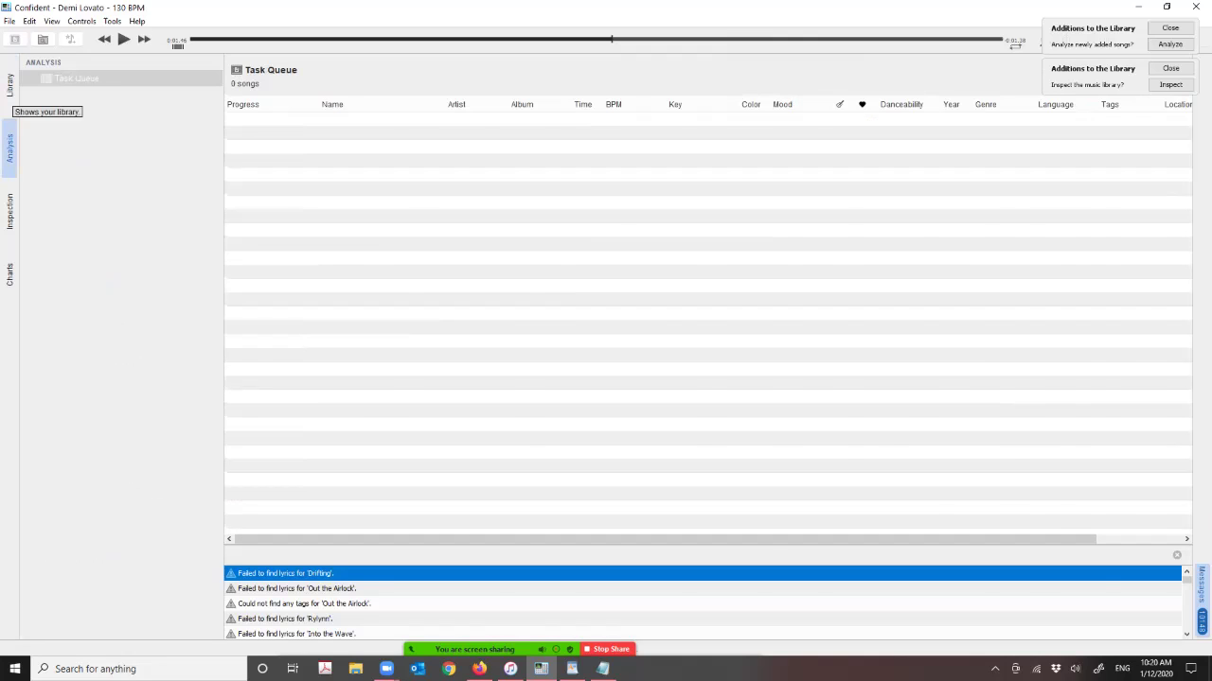
click(9, 87)
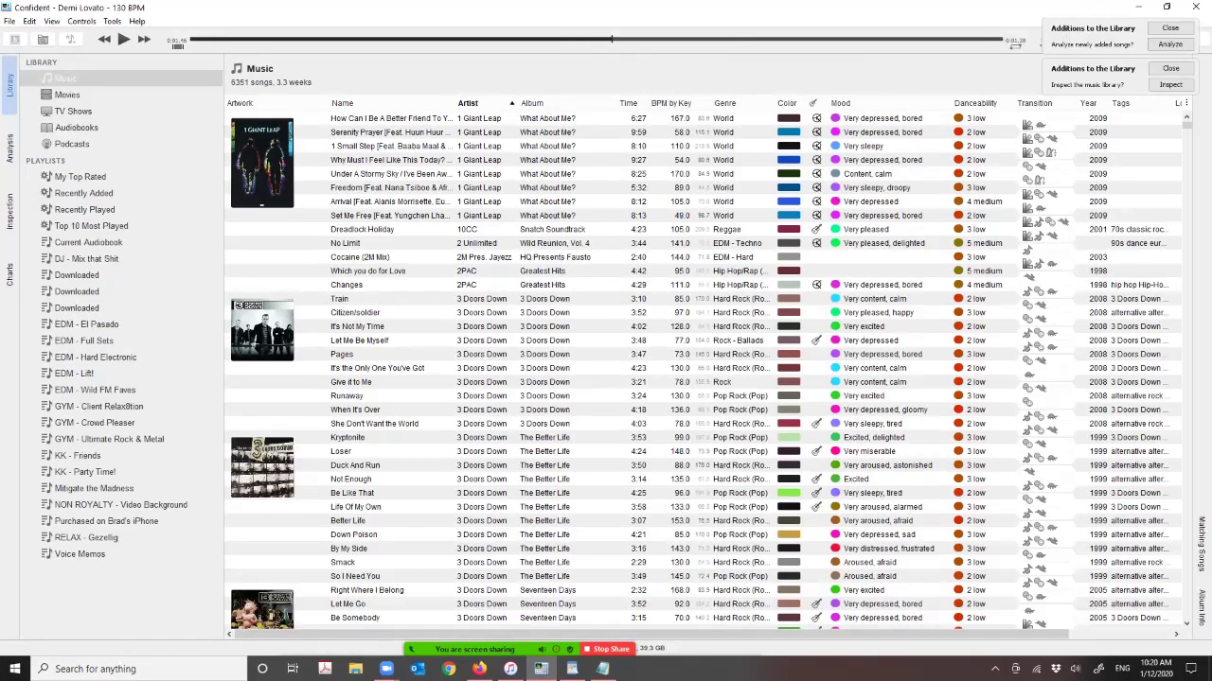
click(9, 210)
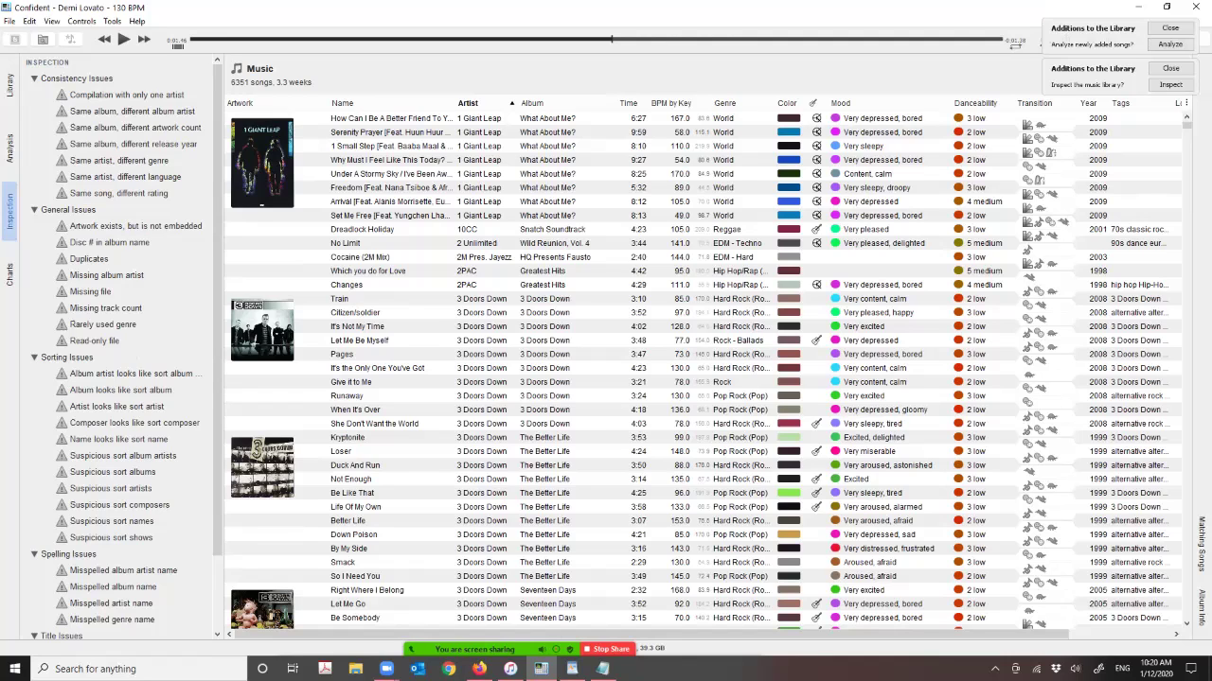
Scroll the inspection issue categories, then go via Analysis back to the Music library.
scroll(123, 350, down, 3)
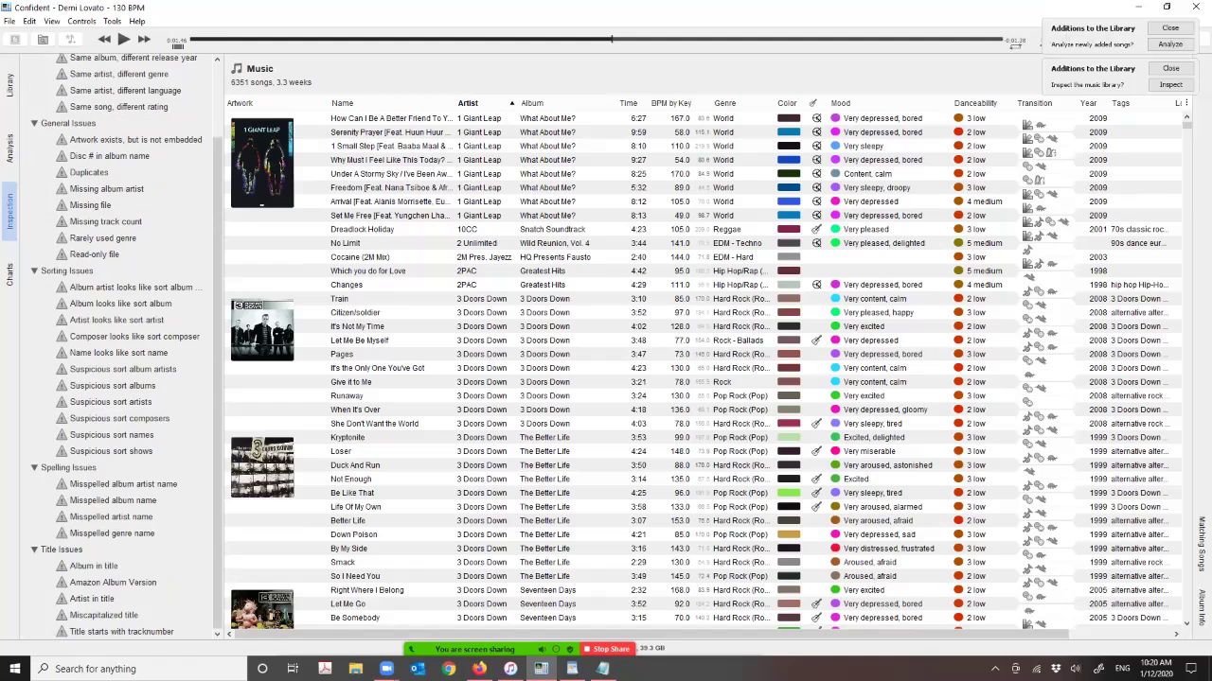
scroll(113, 340, up, 2)
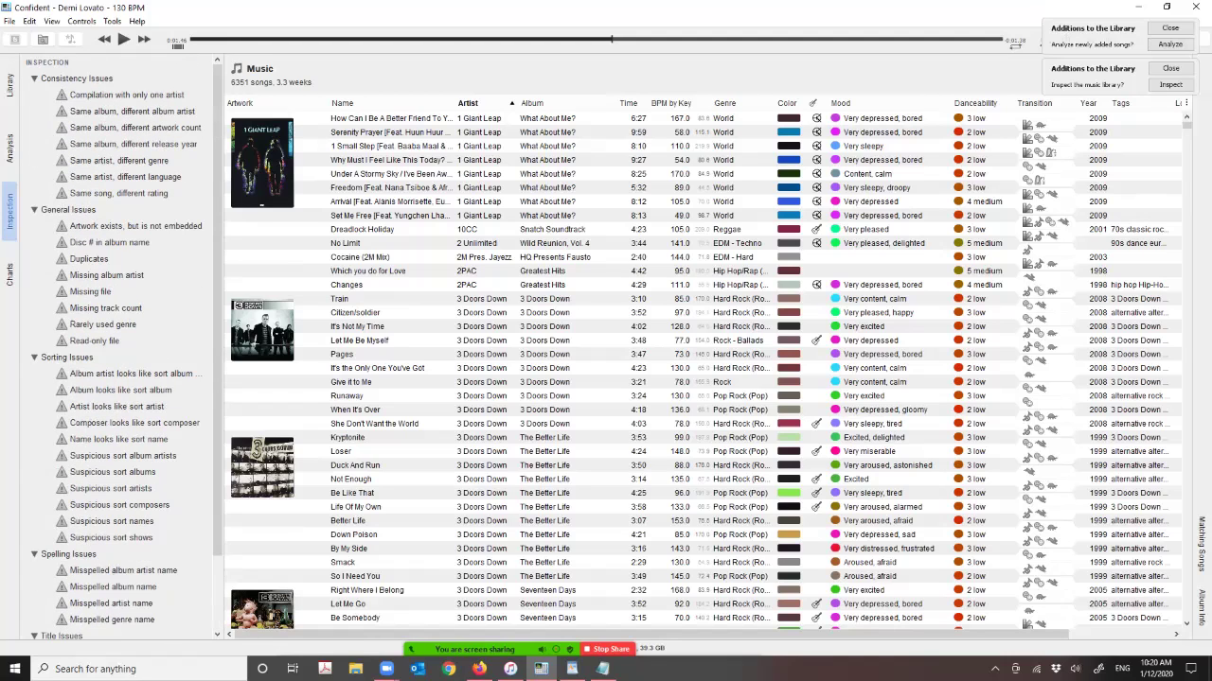
click(9, 147)
click(9, 85)
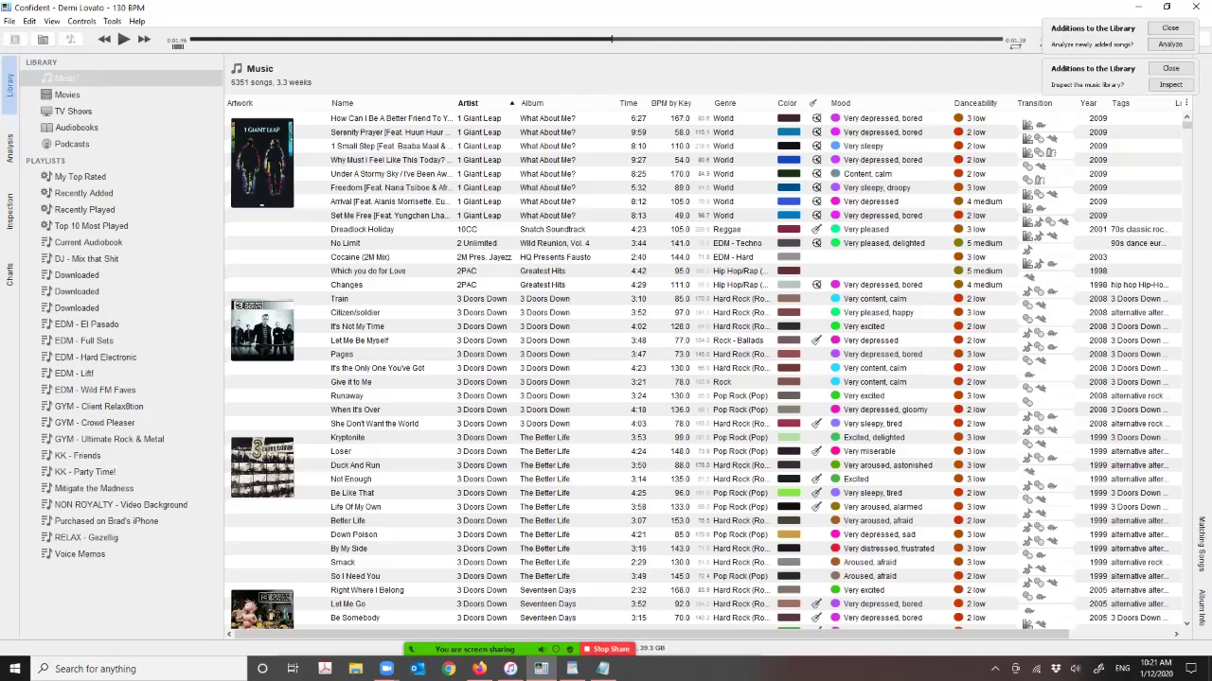
mouse_move(721, 134)
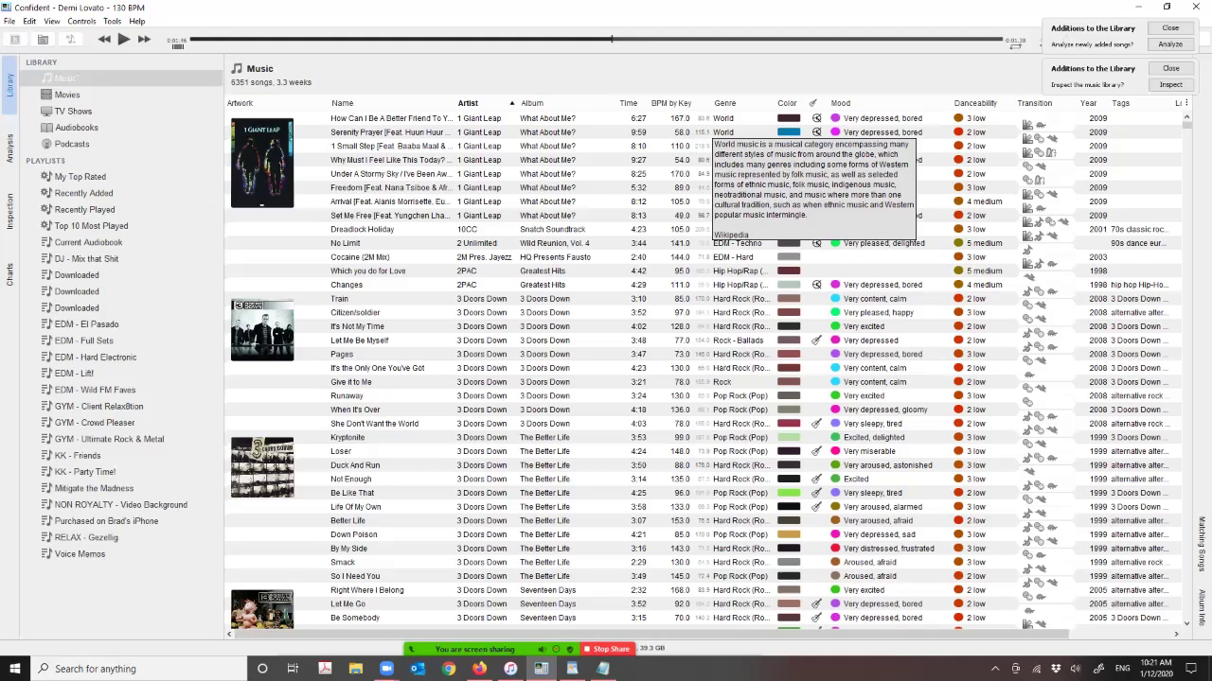
mouse_move(818, 145)
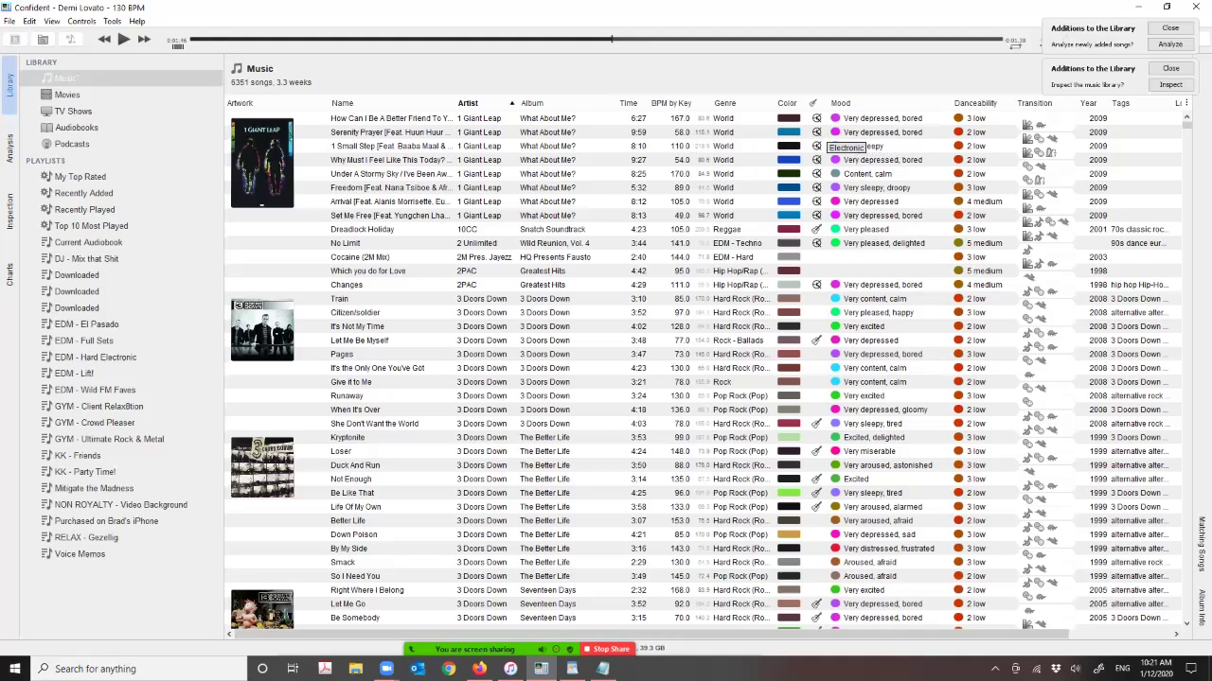
mouse_move(790, 162)
mouse_move(788, 445)
scroll(789, 458, down, 12)
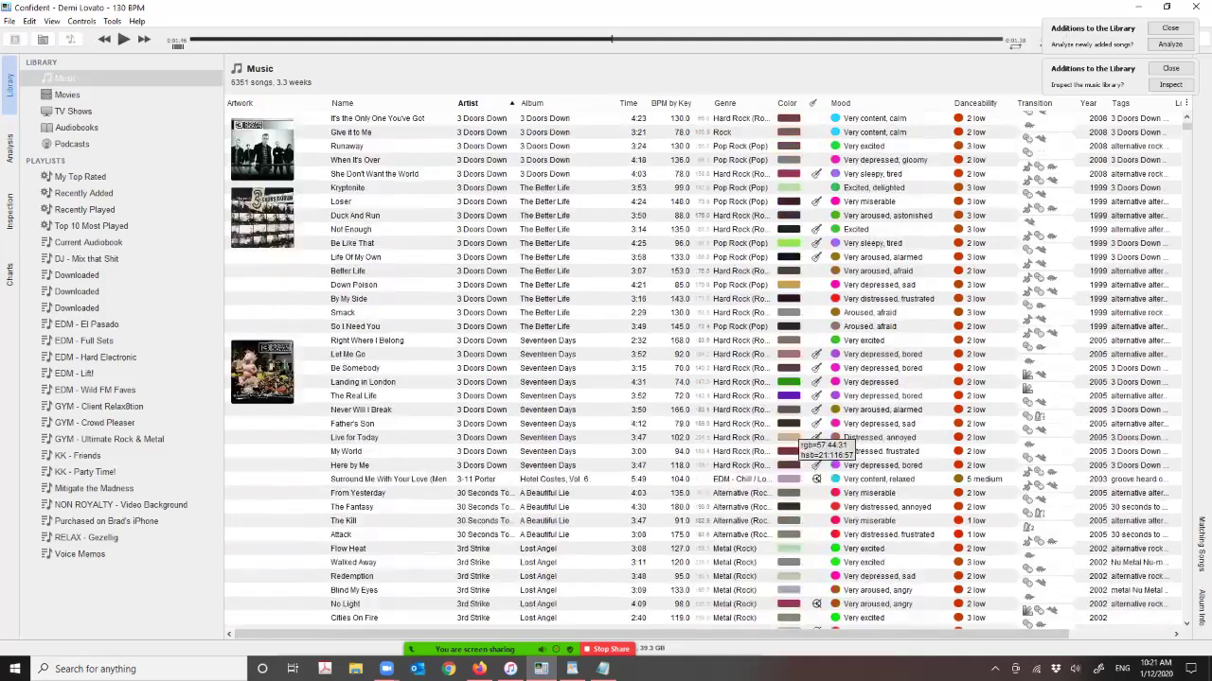
scroll(794, 458, down, 20)
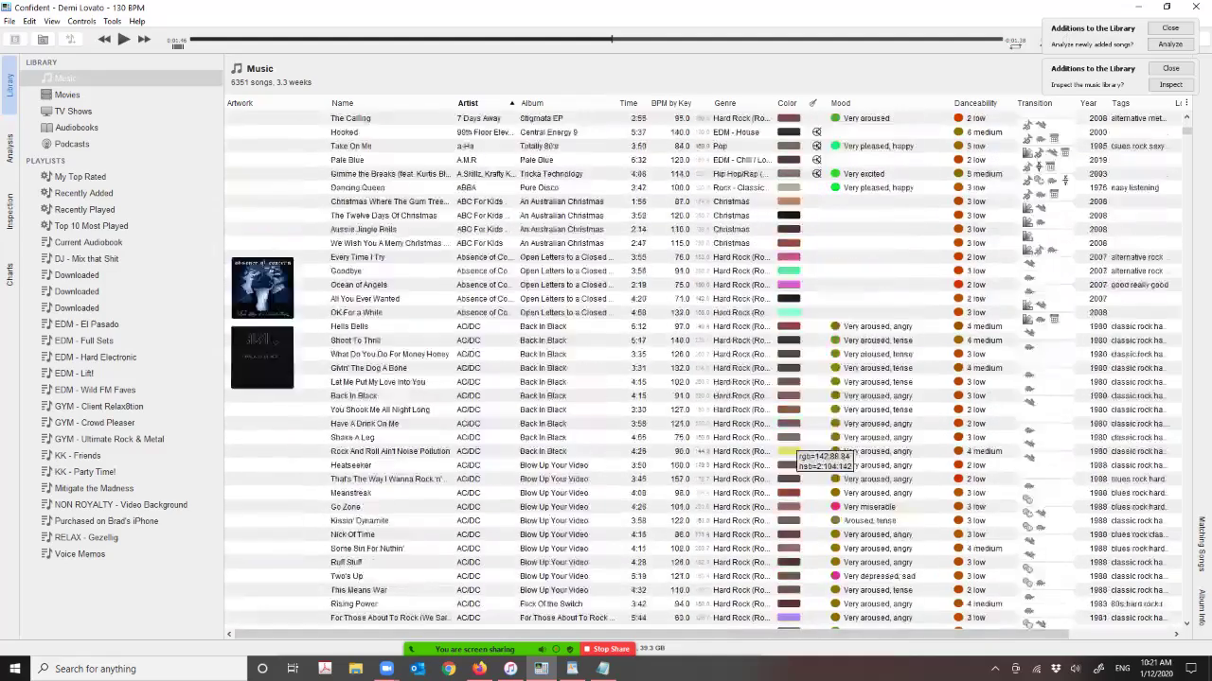
scroll(795, 458, down, 6)
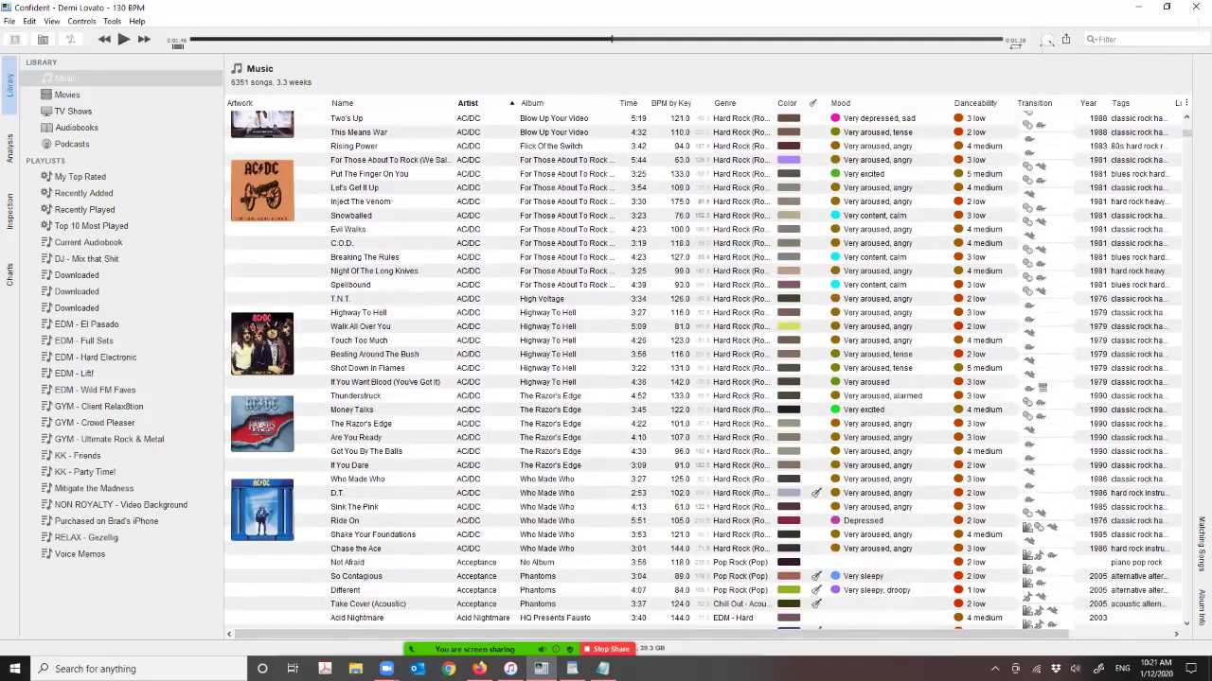
Filter the library by the artist's name and scroll through the matching Education tracks.
text(paul chek)
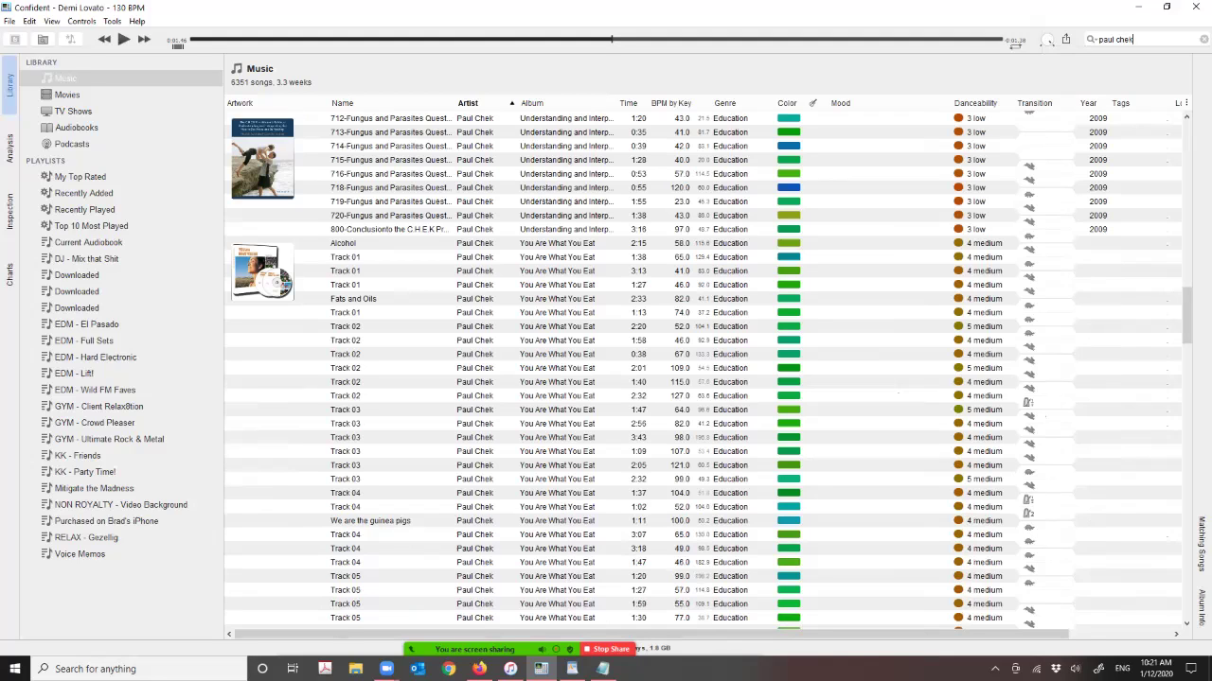
scroll(701, 369, down, 6)
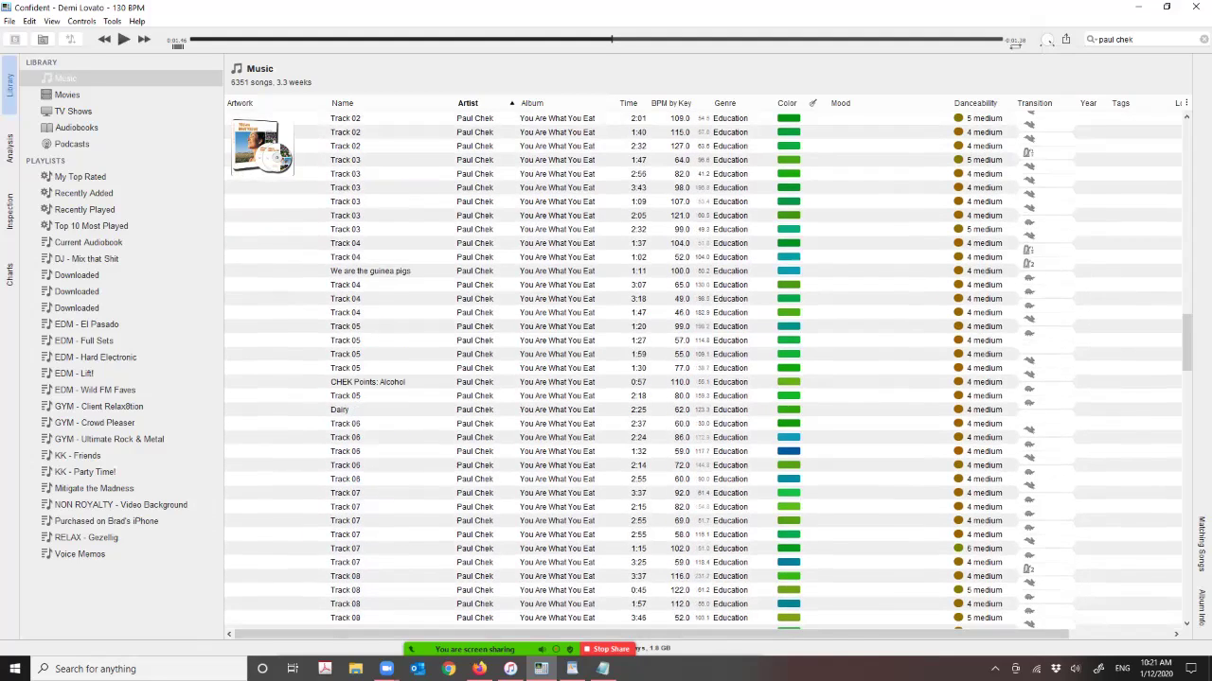
scroll(847, 611, up, 6)
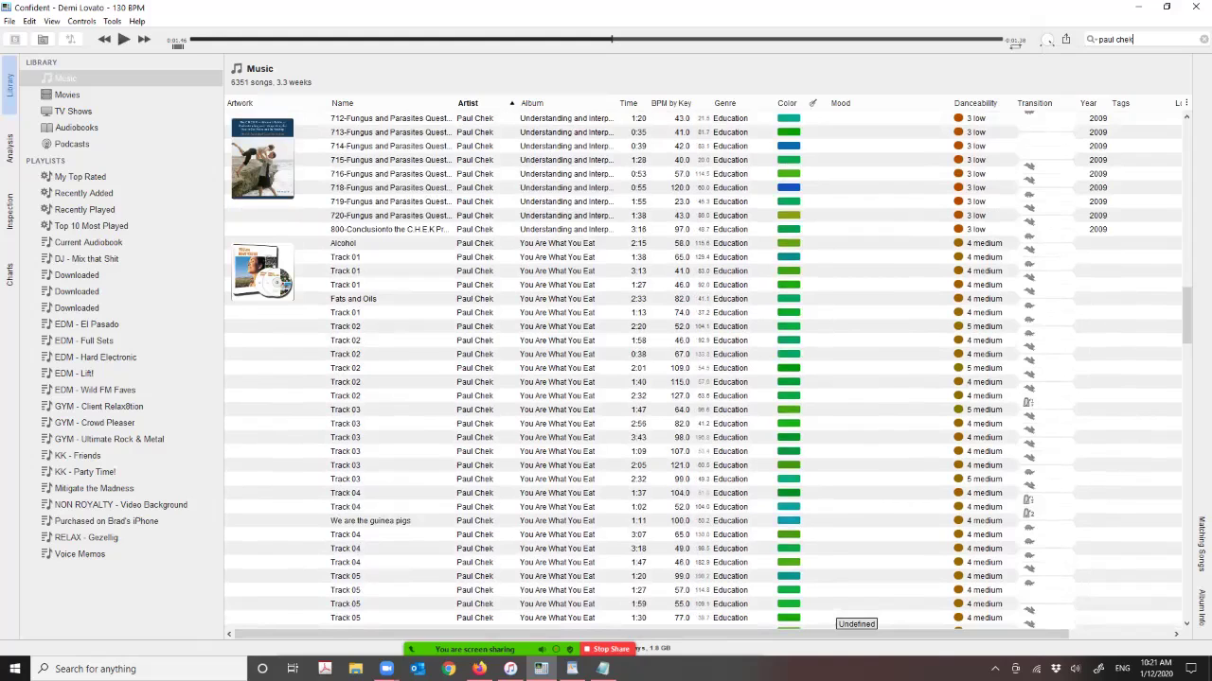